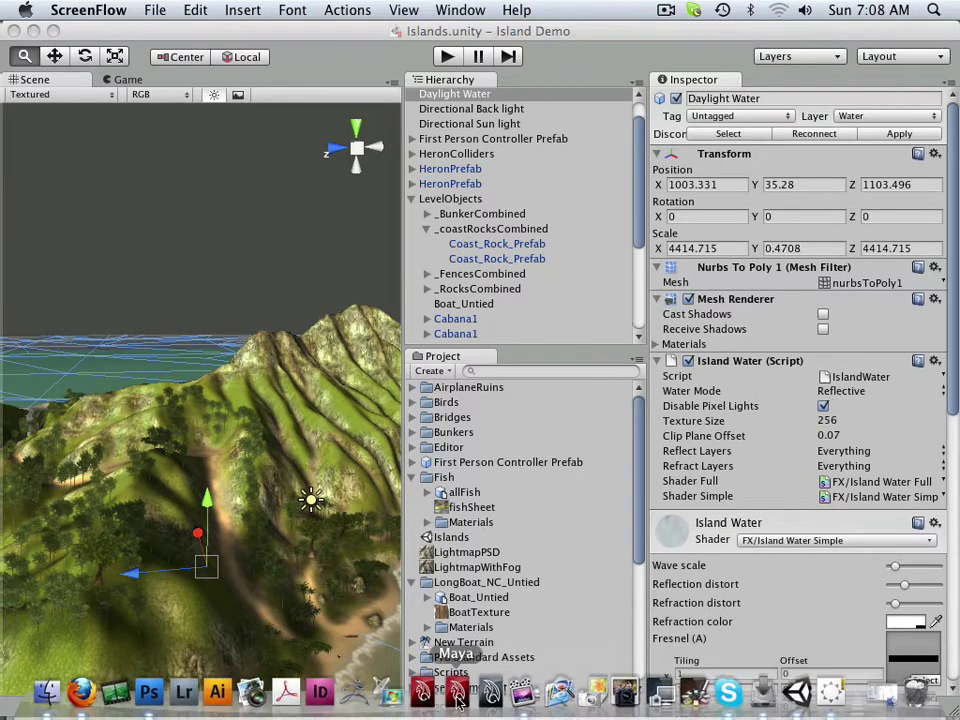
Switch to Photoshop and move the Untitled-1 notes window aside while reviewing the handwritten outline
{"action": "left_click", "coordinate": [149, 692]}
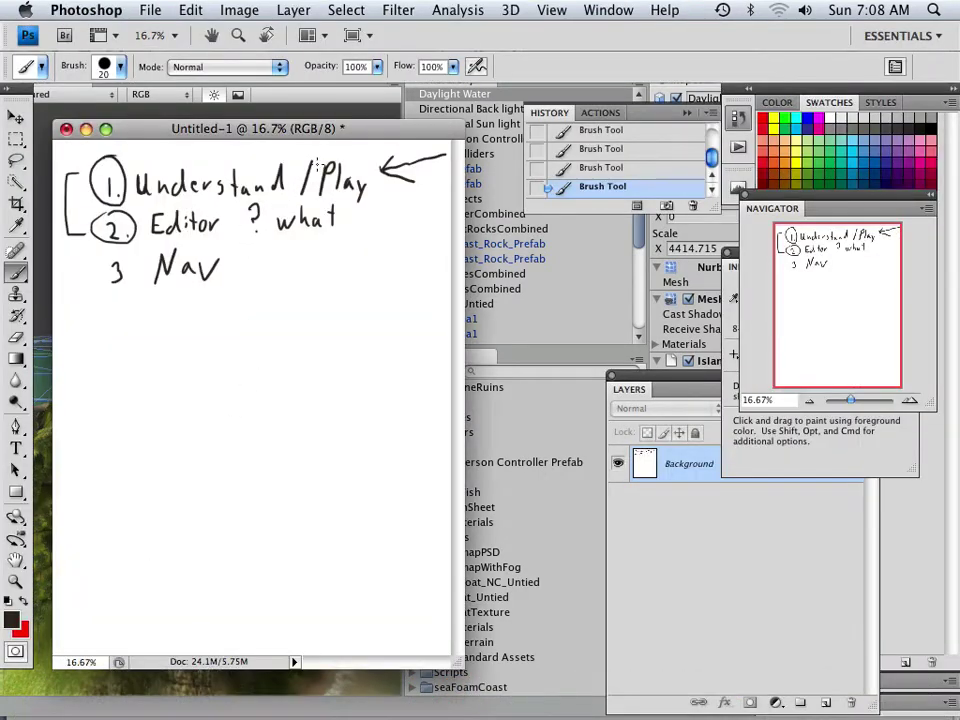
{"action": "left_click_drag", "start_coordinate": [320, 135], "coordinate": [358, 131]}
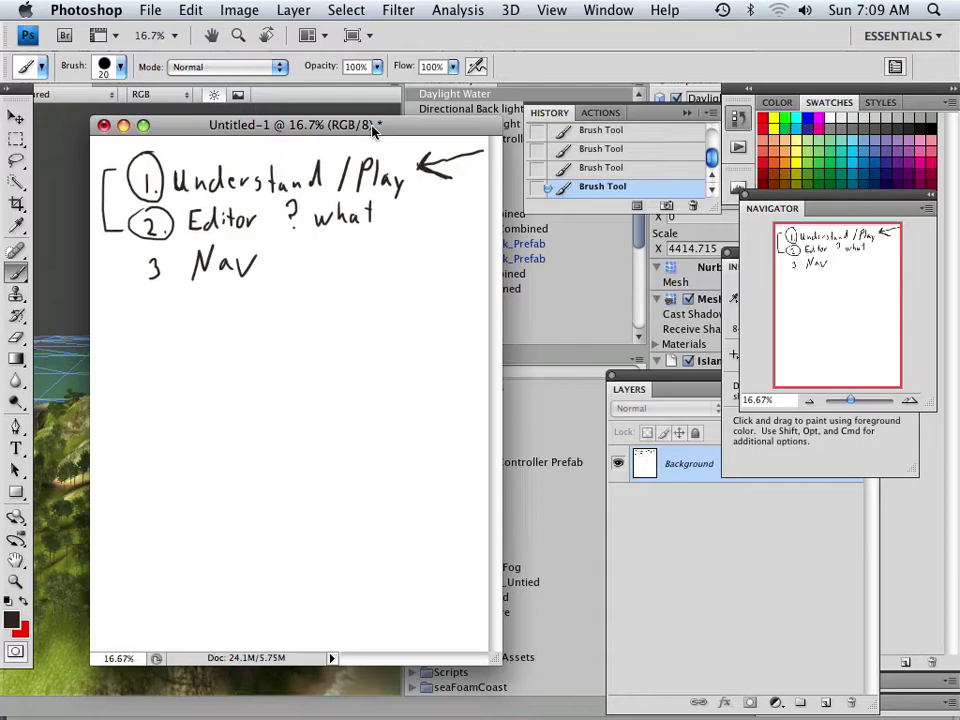
{"action": "left_click_drag", "start_coordinate": [373, 131], "coordinate": [412, 226]}
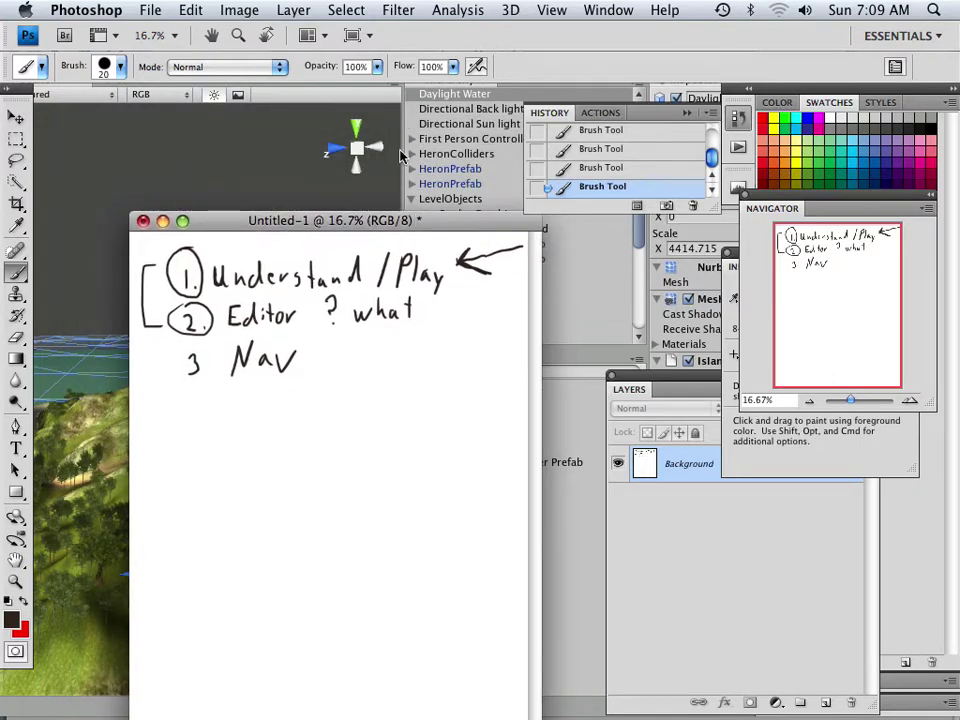
Return to Unity, run the Islands scene in play mode and walk the first-person character across the rope footbridge
{"action": "left_click", "coordinate": [419, 93]}
{"action": "left_click", "coordinate": [447, 57]}
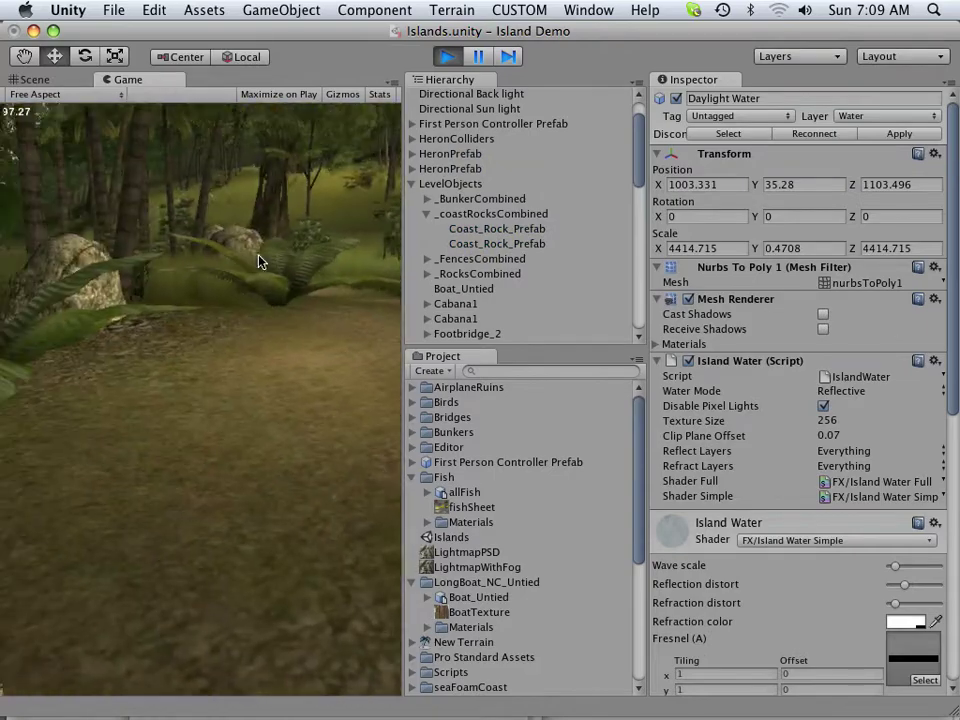
{"action": "key", "text": "w"}
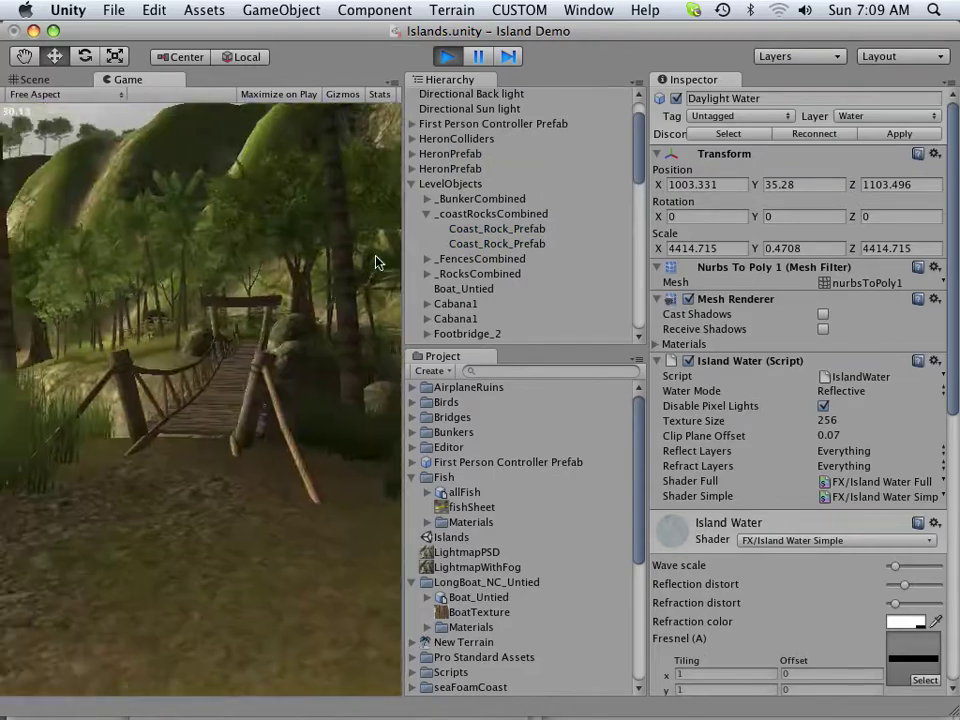
{"action": "key", "text": "w"}
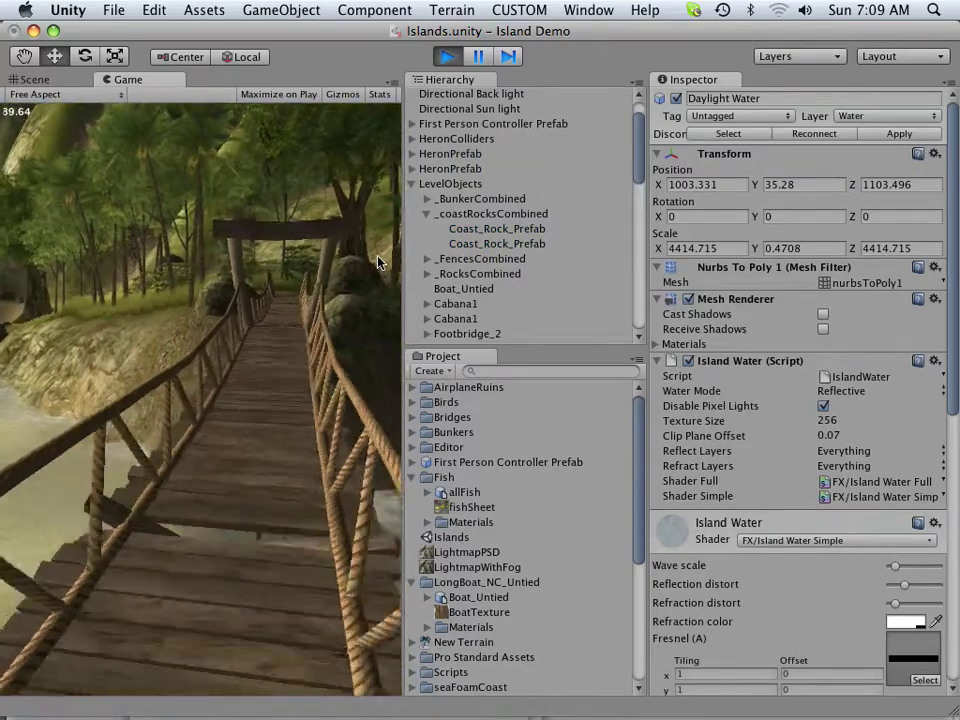
{"action": "key", "text": "w"}
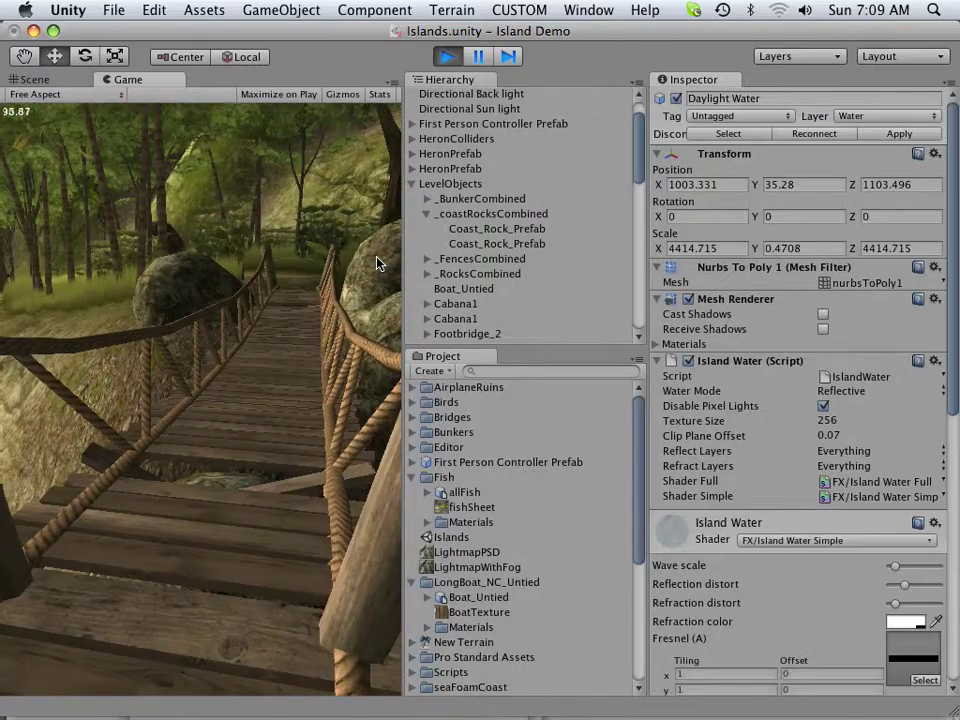
{"action": "key", "text": "w"}
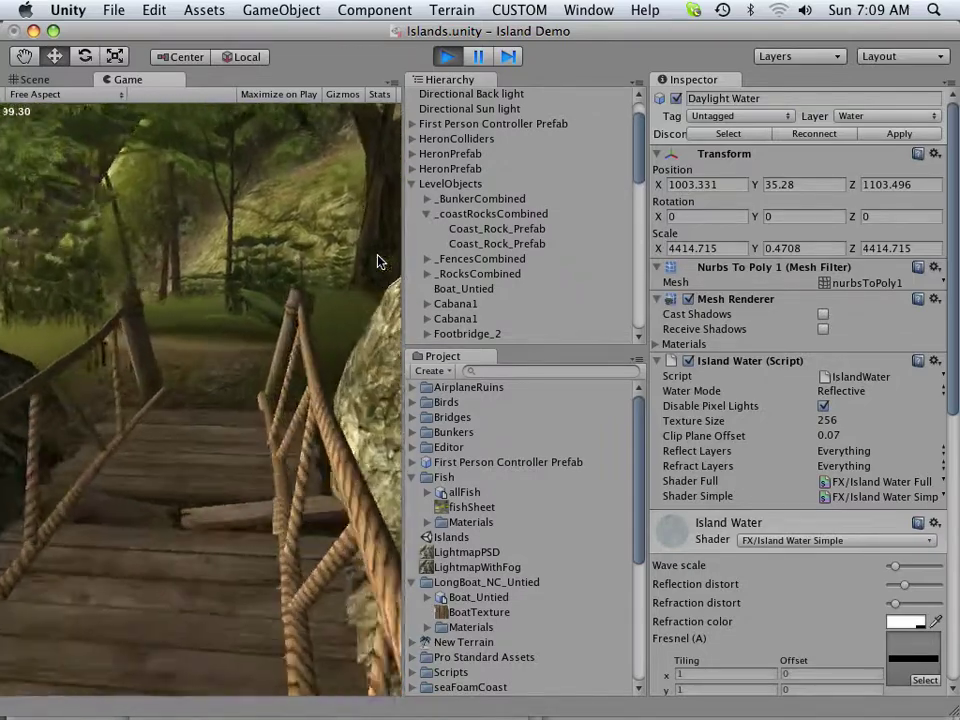
{"action": "key", "text": "w"}
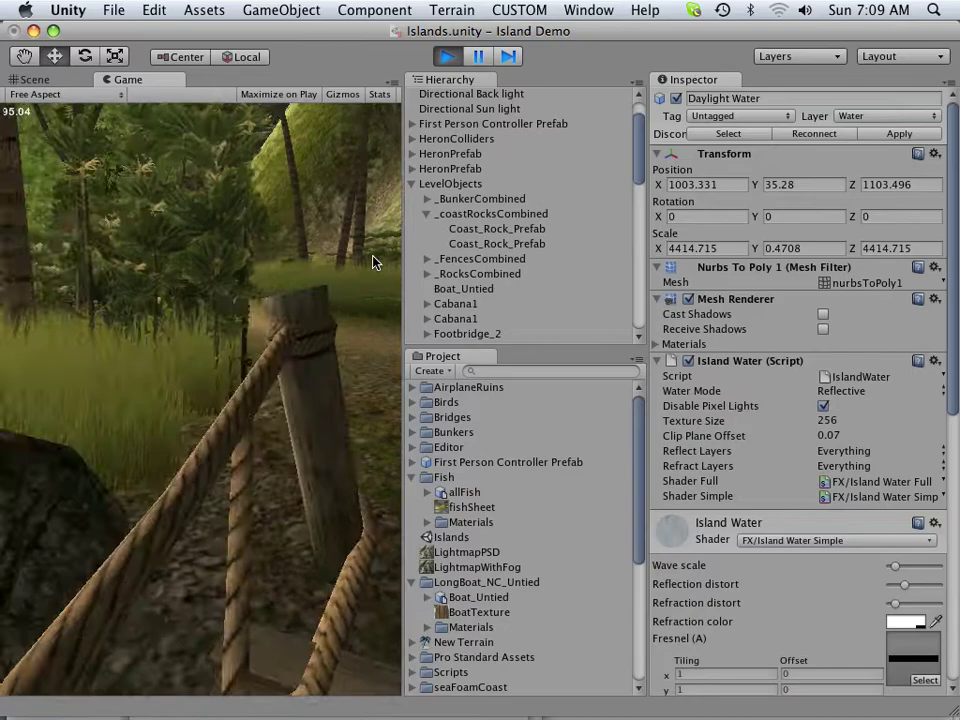
{"action": "key", "text": "w"}
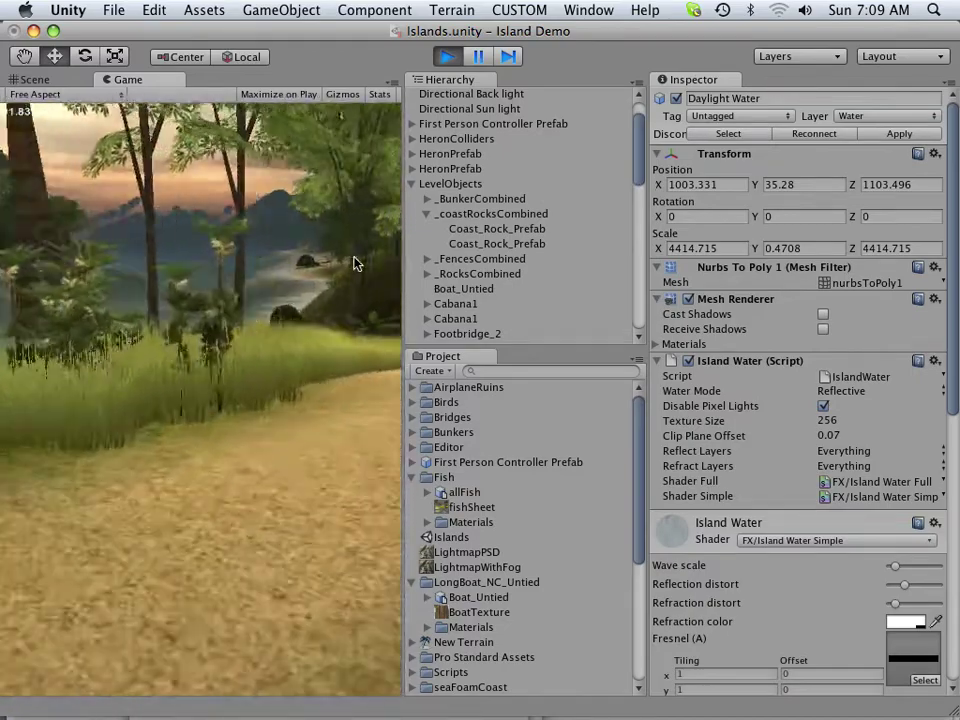
Walk the character along the sandy path toward the lakeshore to examine the water and rocks
{"action": "key", "text": "w"}
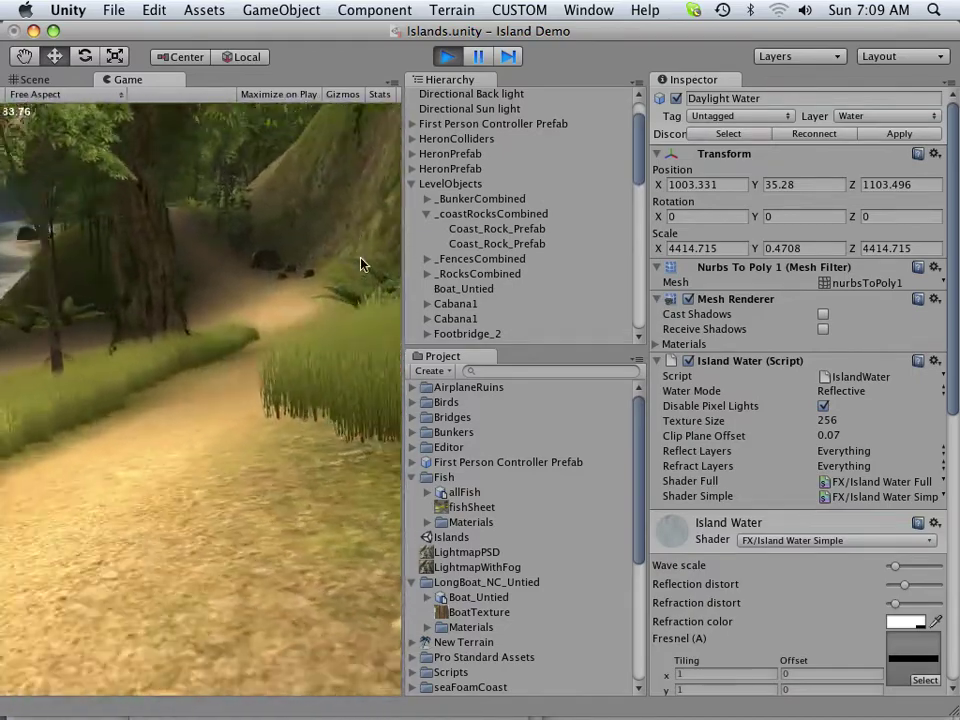
{"action": "key", "text": "w"}
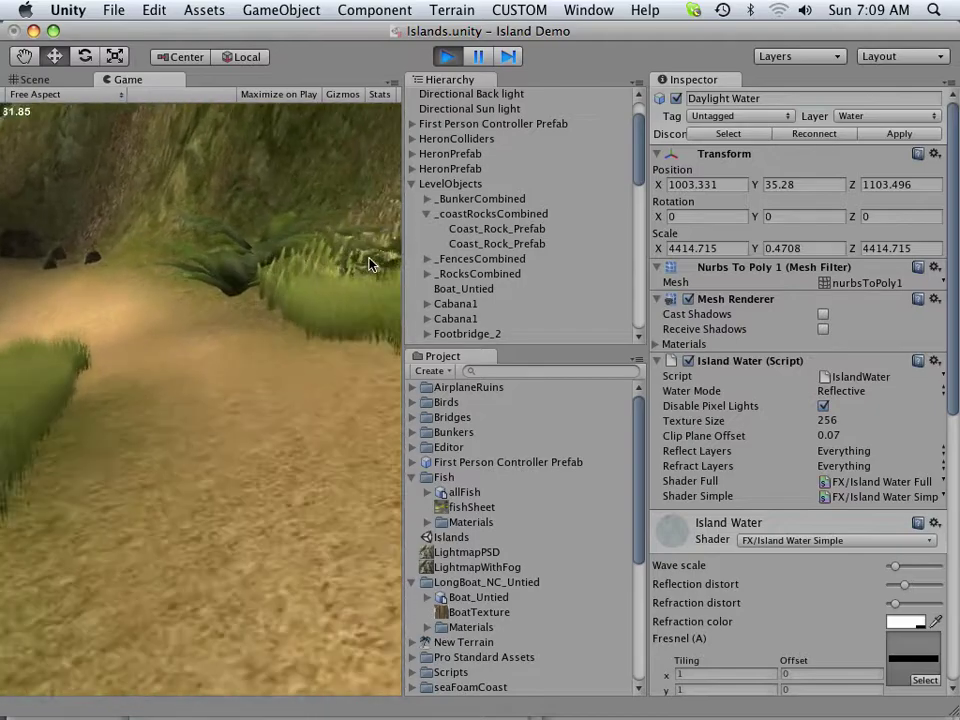
{"action": "key", "text": "w"}
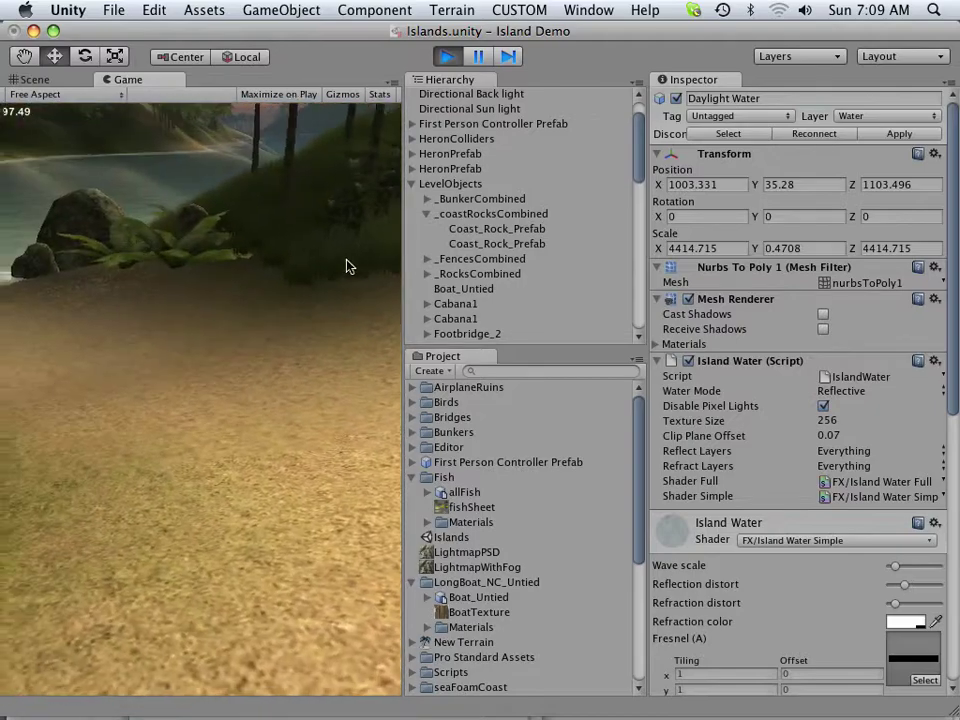
{"action": "key", "text": "w"}
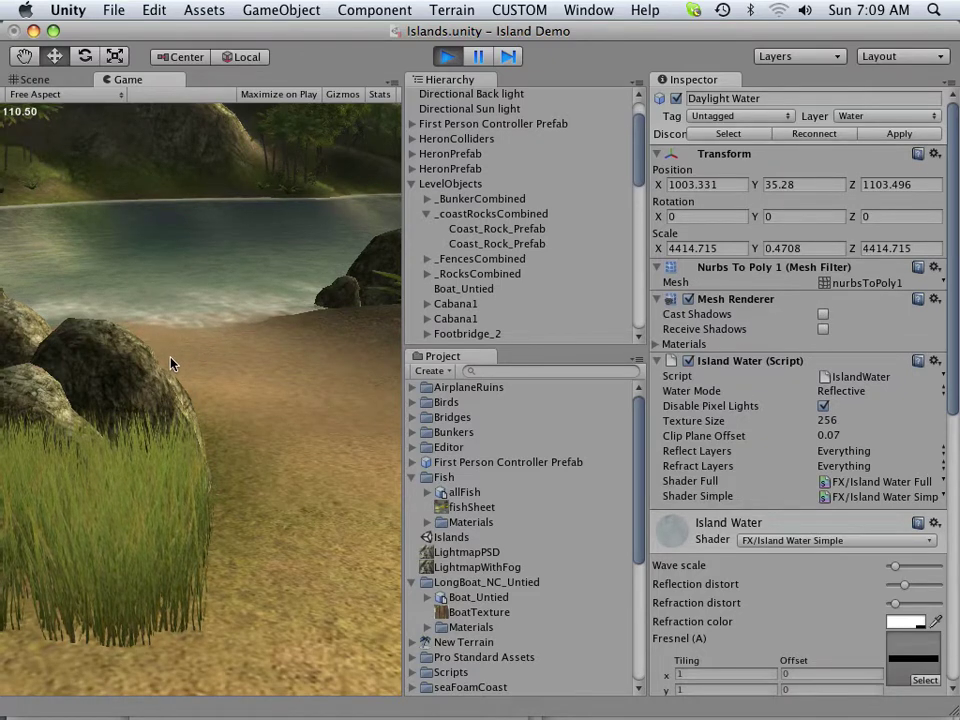
Walk the character past the tall grass and over the hillside to inspect the grass, terrain textures and dark boulders
{"action": "left_click", "coordinate": [160, 306]}
{"action": "key", "text": "w"}
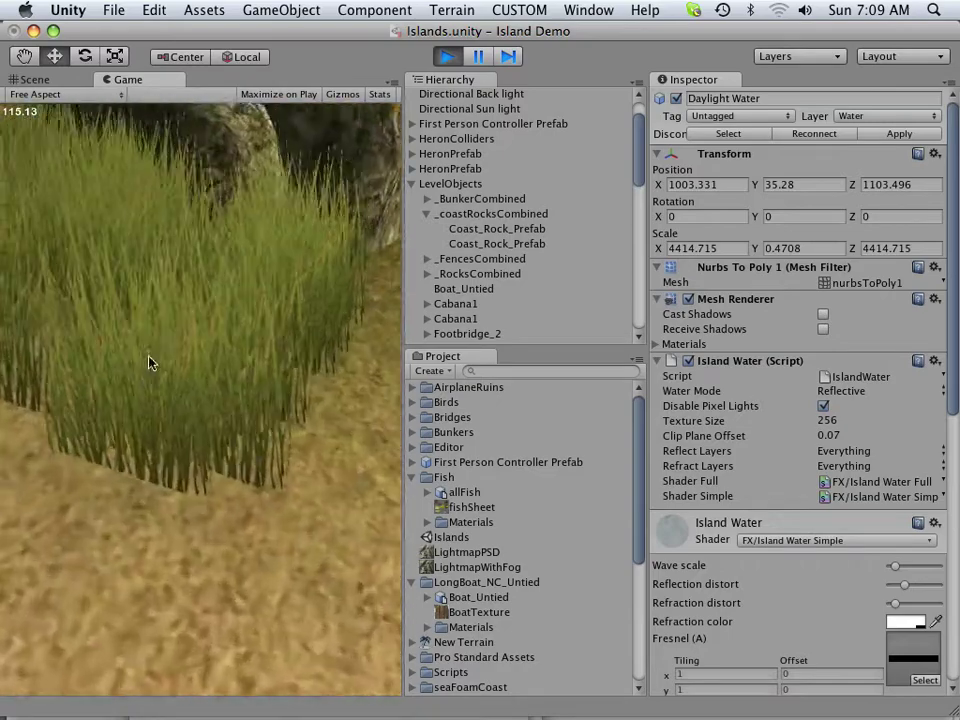
{"action": "key", "text": "w"}
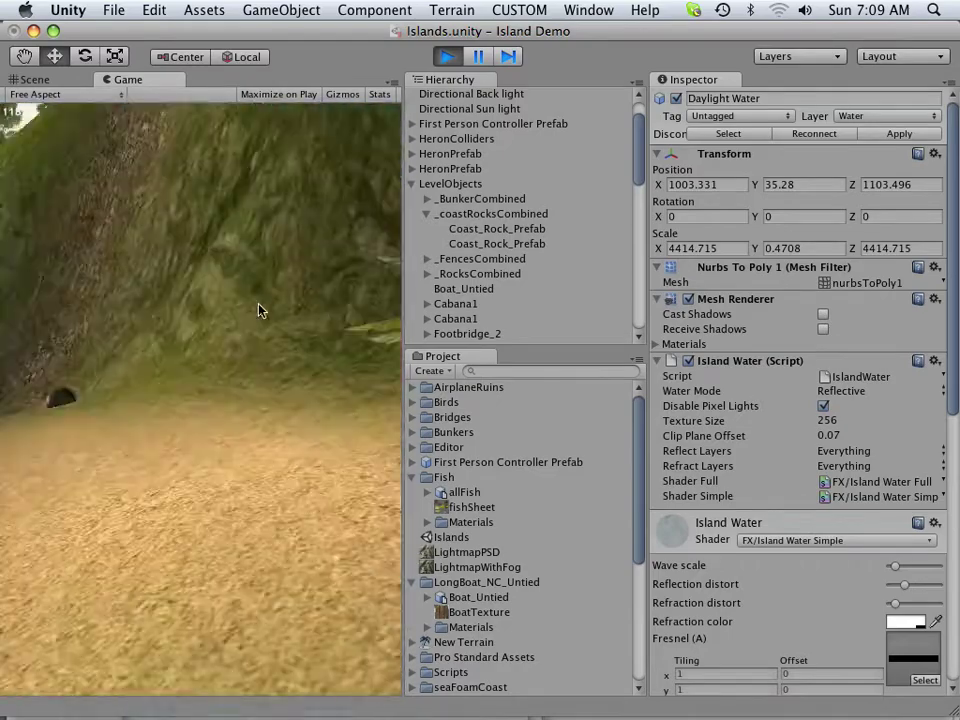
{"action": "key", "text": "w"}
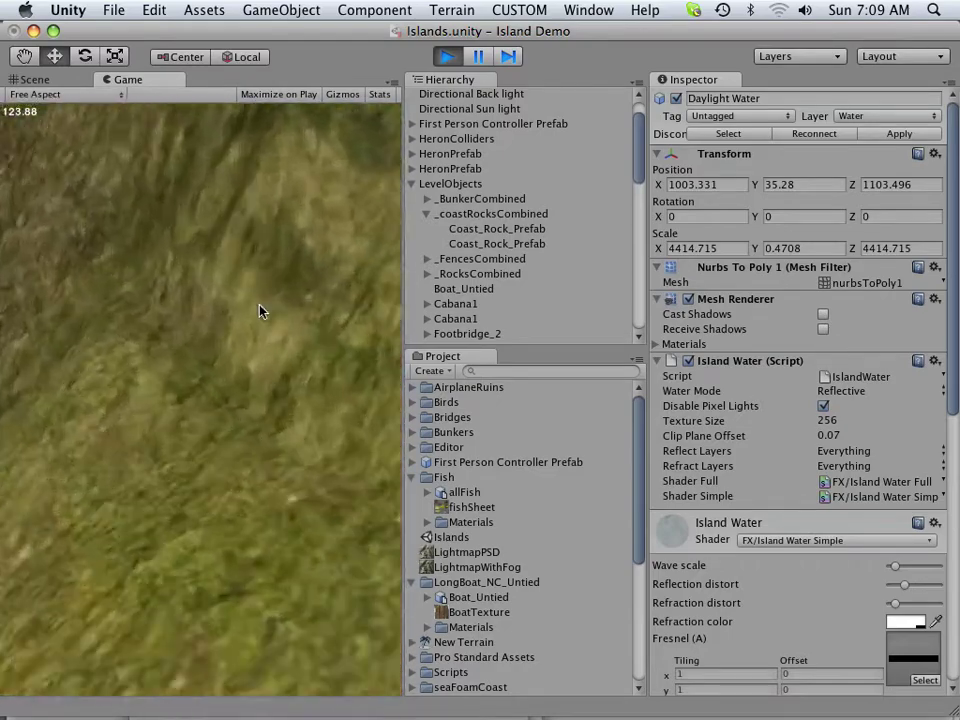
{"action": "key", "text": "w"}
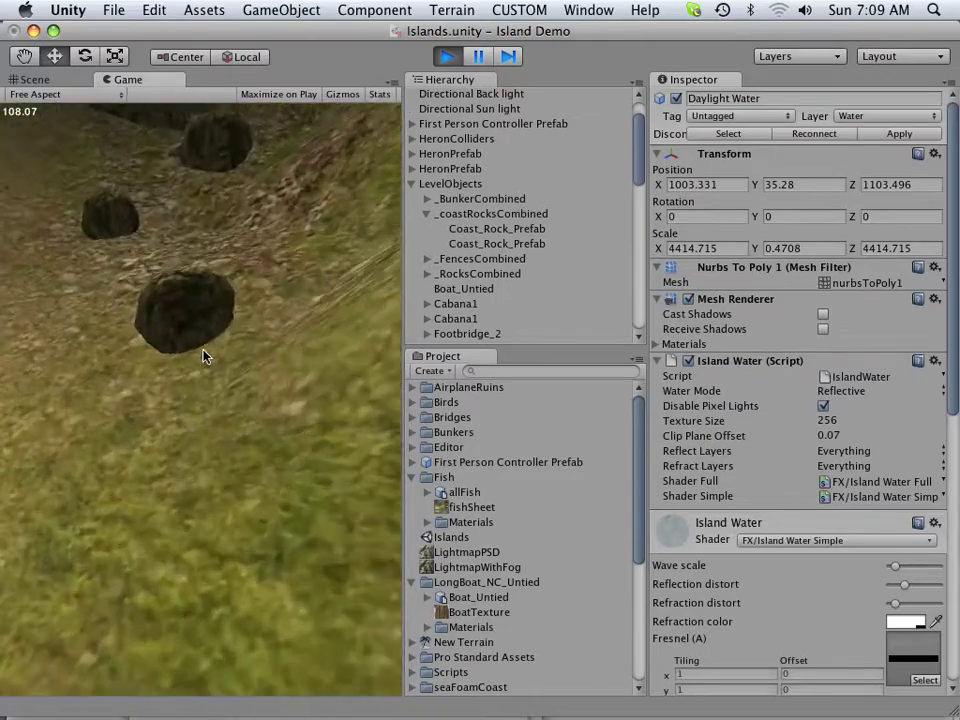
{"action": "key", "text": "w"}
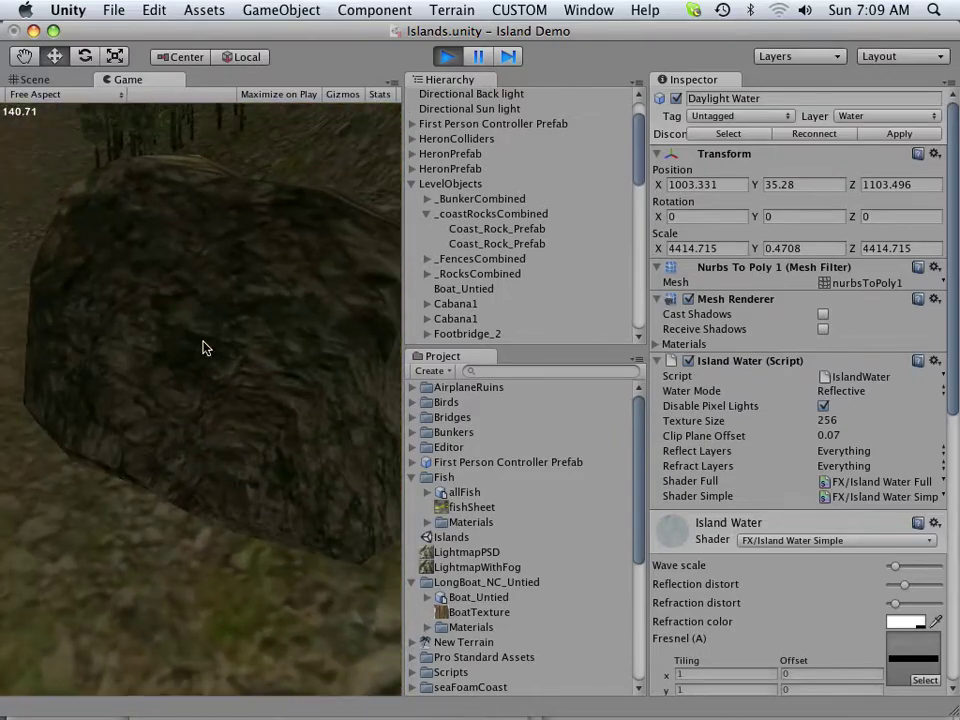
{"action": "key", "text": "w"}
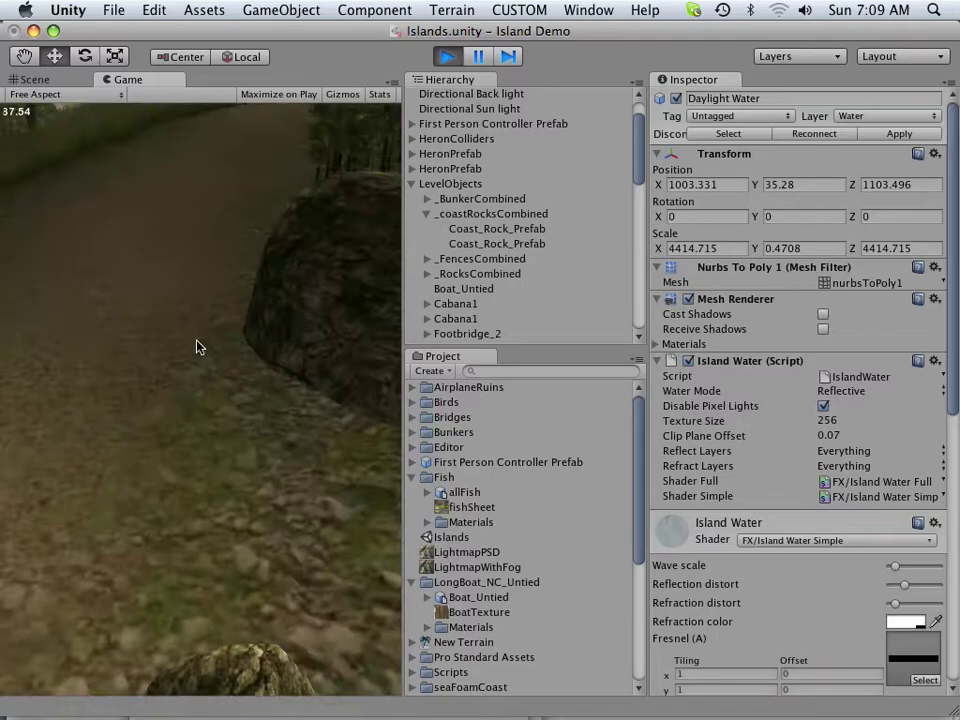
Walk the character across the sand to inspect the mossy rock and ferns beside the water
{"action": "key", "text": "w"}
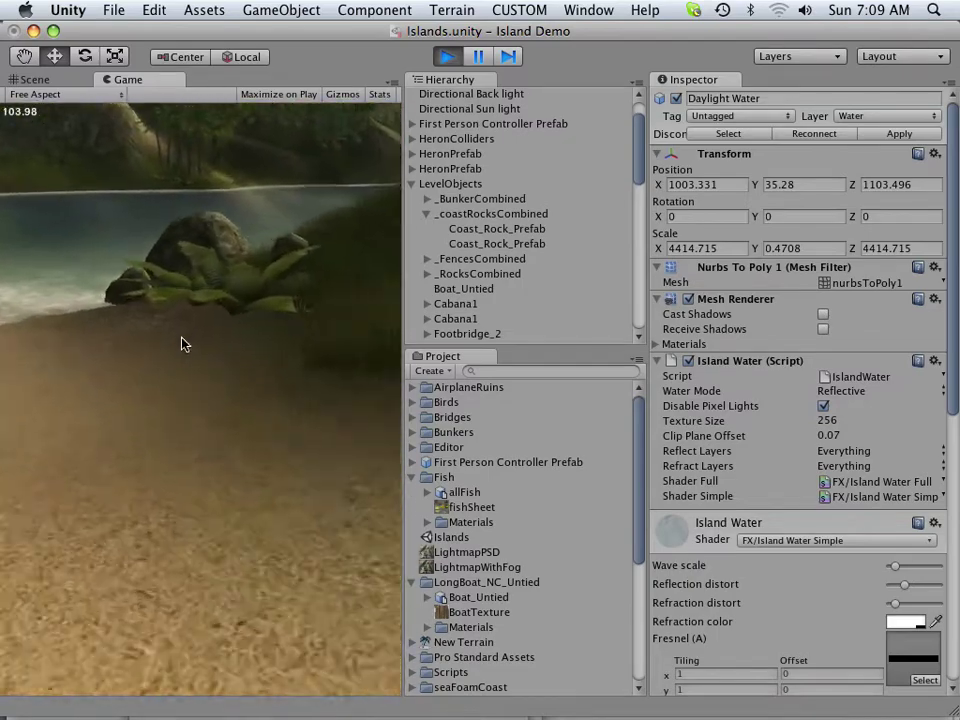
{"action": "key", "text": "w"}
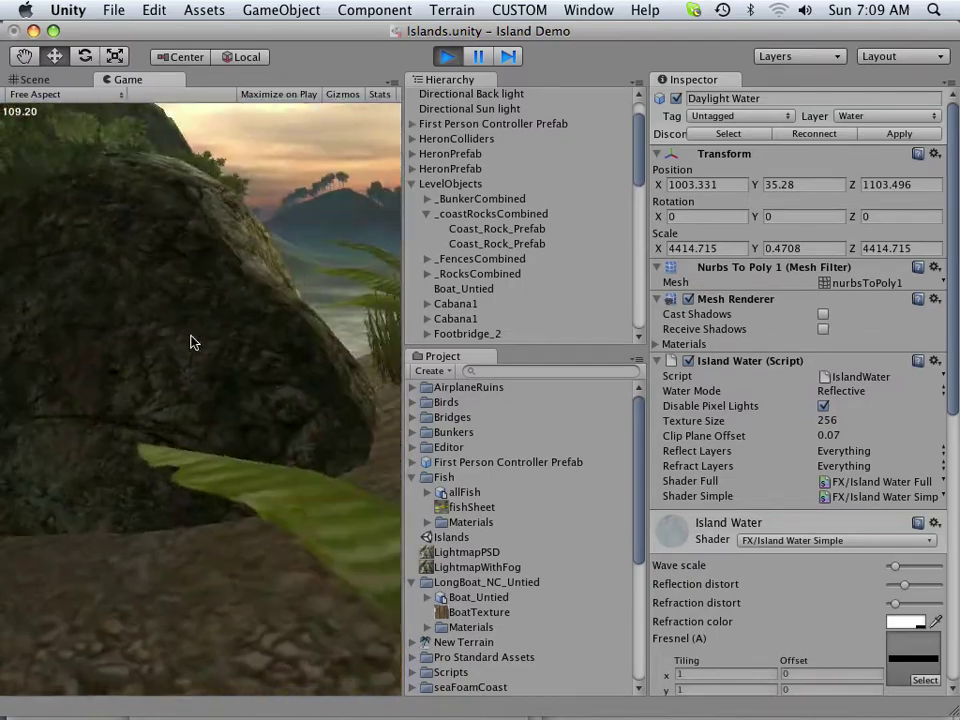
{"action": "key", "text": "w"}
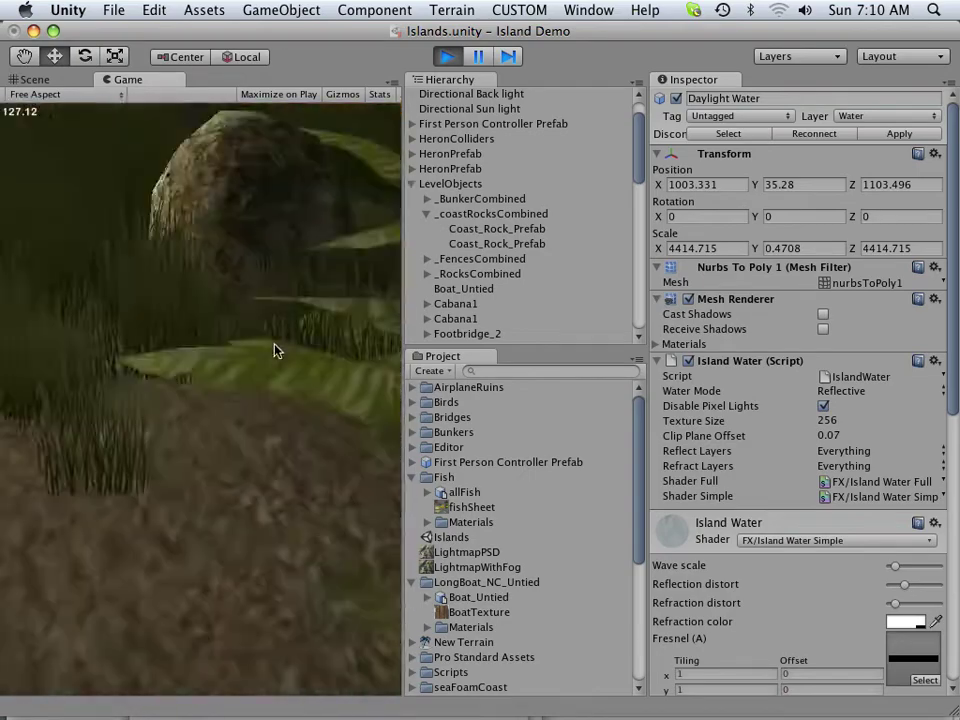
Walk the character up to the large tree, examine its trunk and canopy, and back away to the path
{"action": "key", "text": "w"}
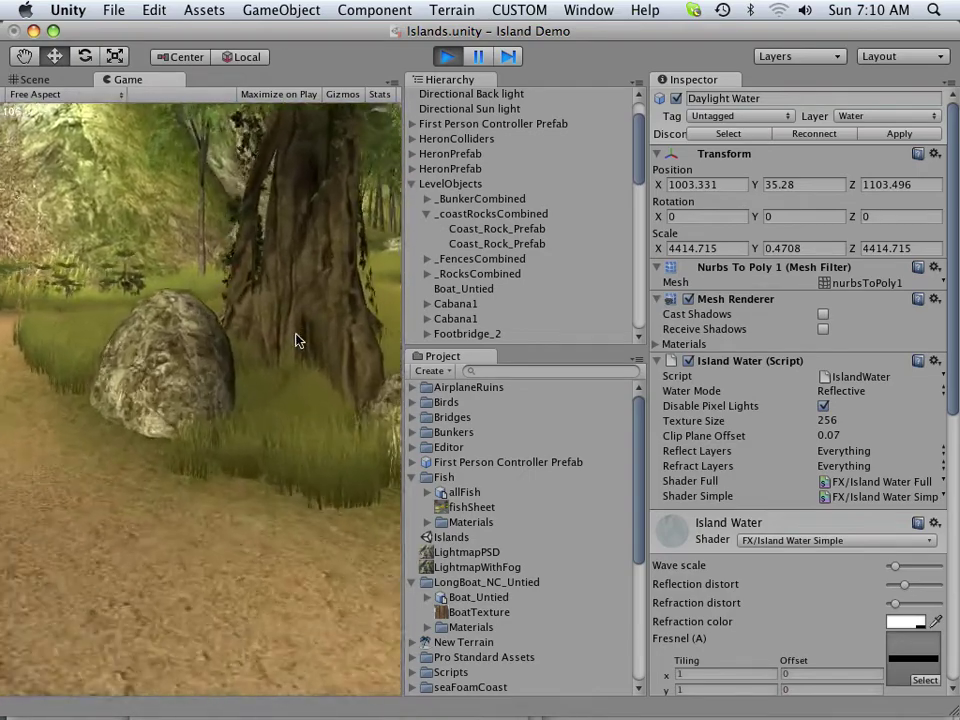
{"action": "key", "text": "w"}
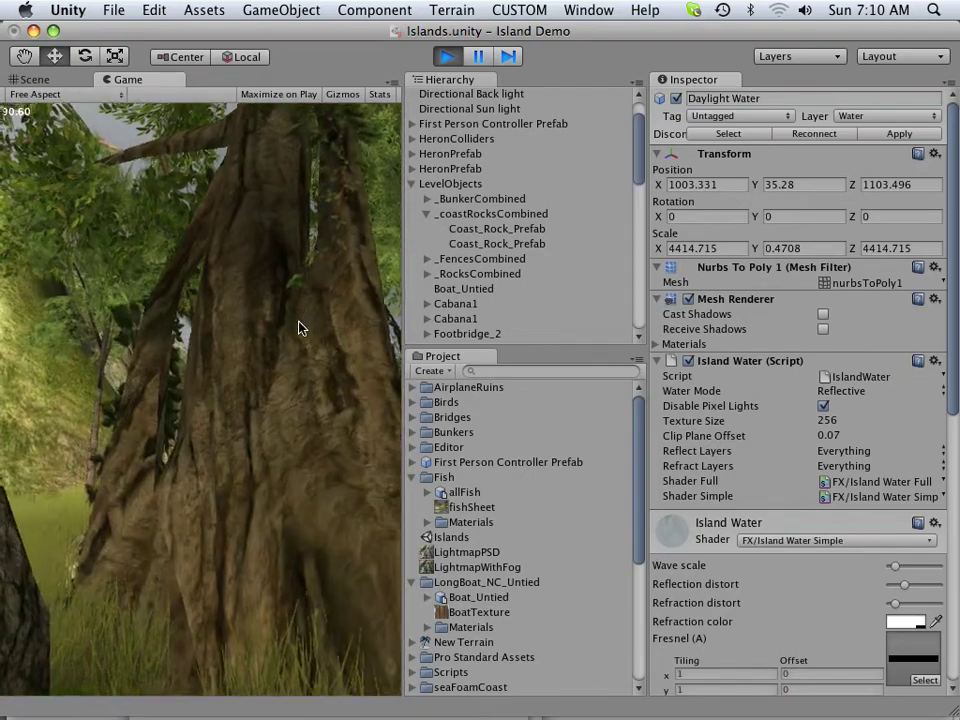
{"action": "key", "text": "s"}
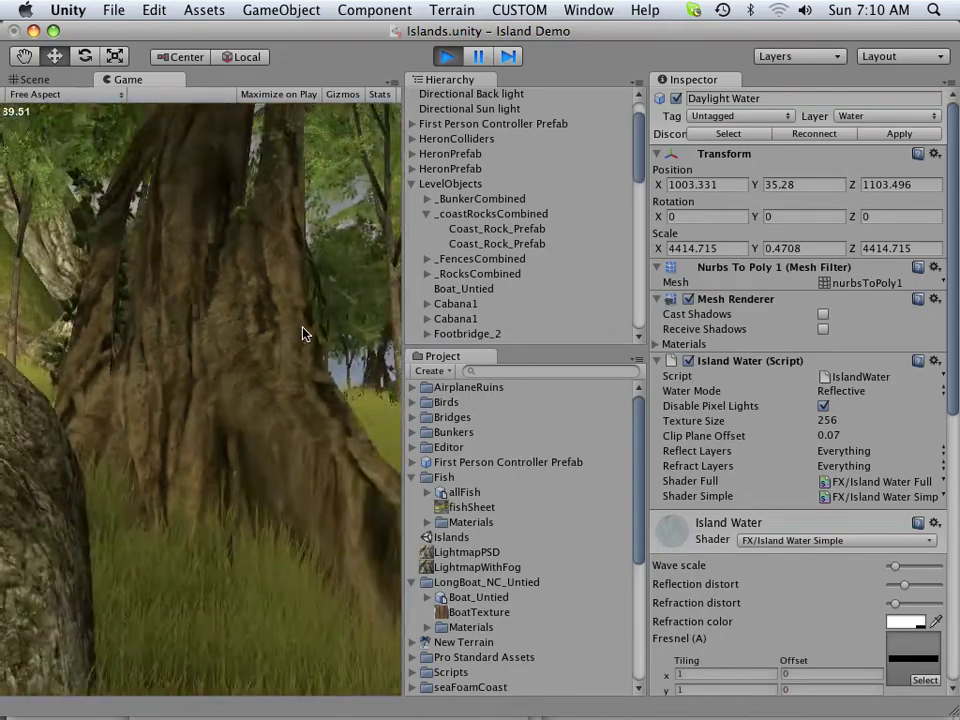
{"action": "key", "text": "w"}
{"action": "key", "text": "w"}
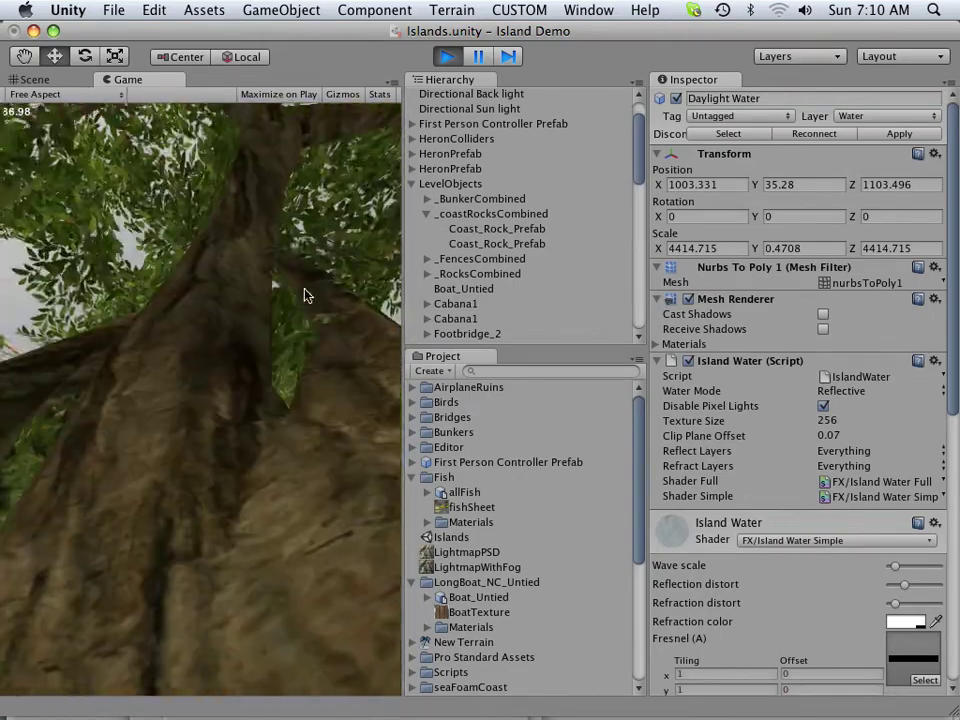
{"action": "key", "text": "s"}
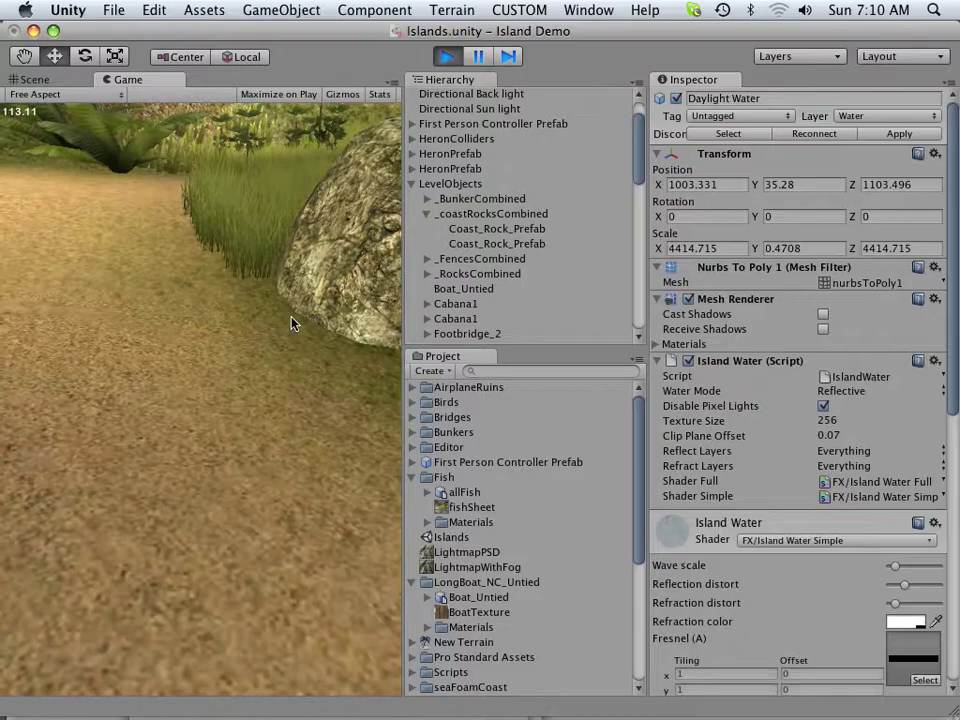
Walk the character past the large boulder and along the shaded forest path to the grassy, moss-covered hillside
{"action": "key", "text": "w"}
{"action": "key", "text": "w"}
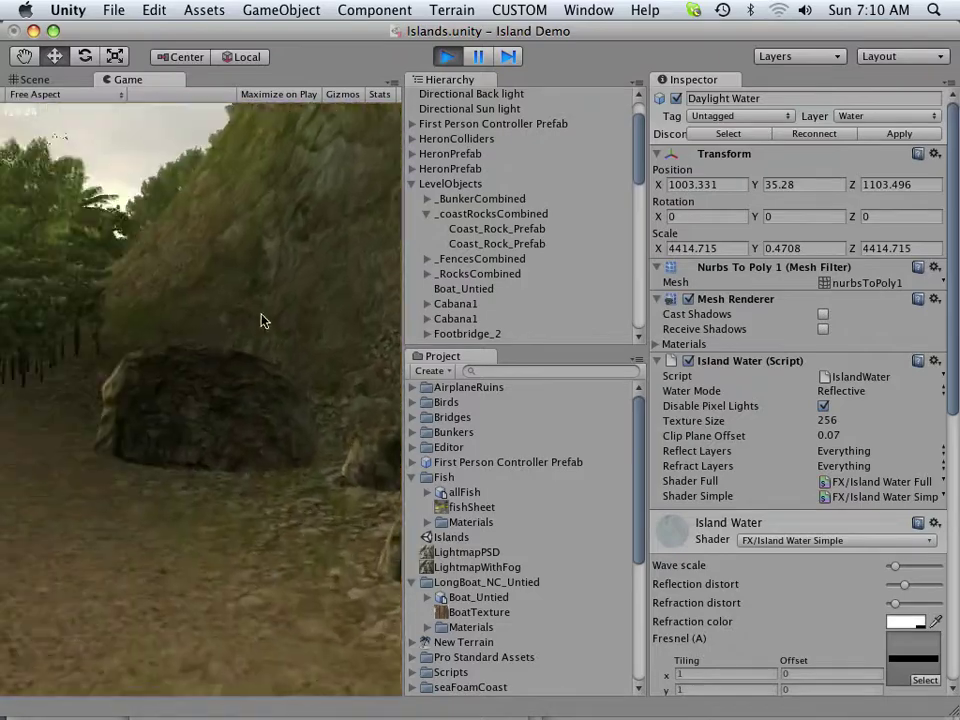
{"action": "key", "text": "w"}
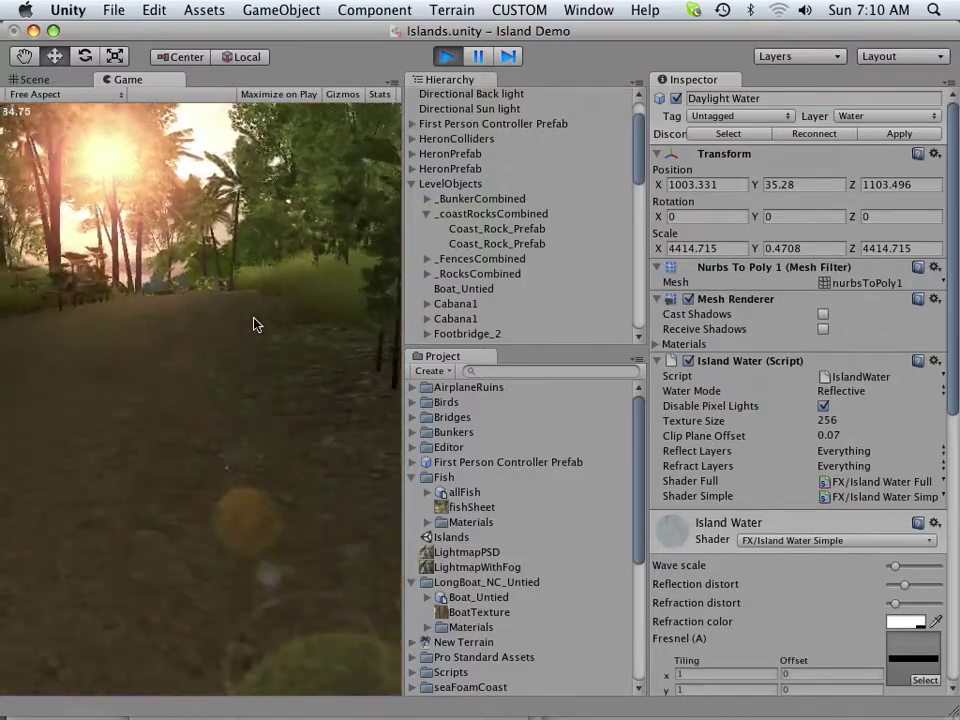
{"action": "key", "text": "w"}
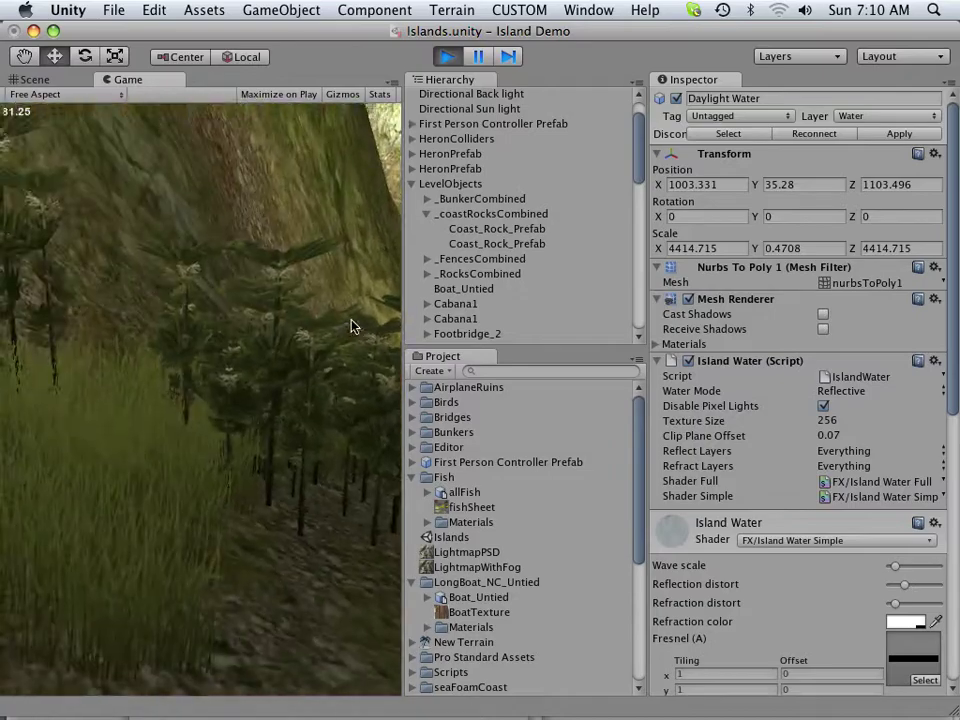
{"action": "key", "text": "w"}
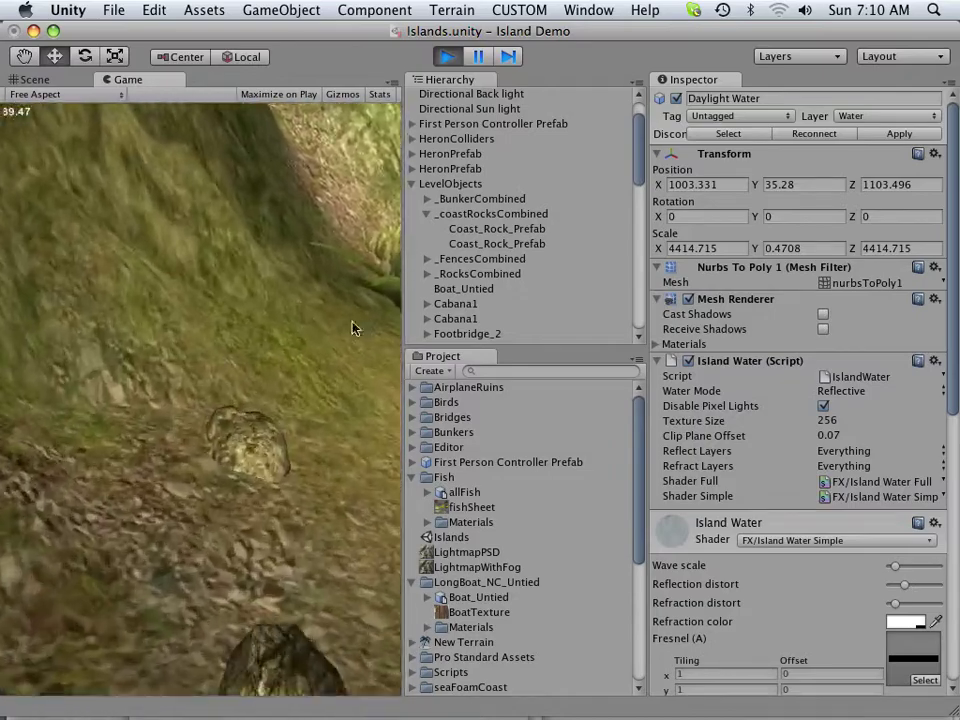
Walk the character past the ferns and tall grass to the rope footbridge and stop playing the scene
{"action": "key", "text": "w"}
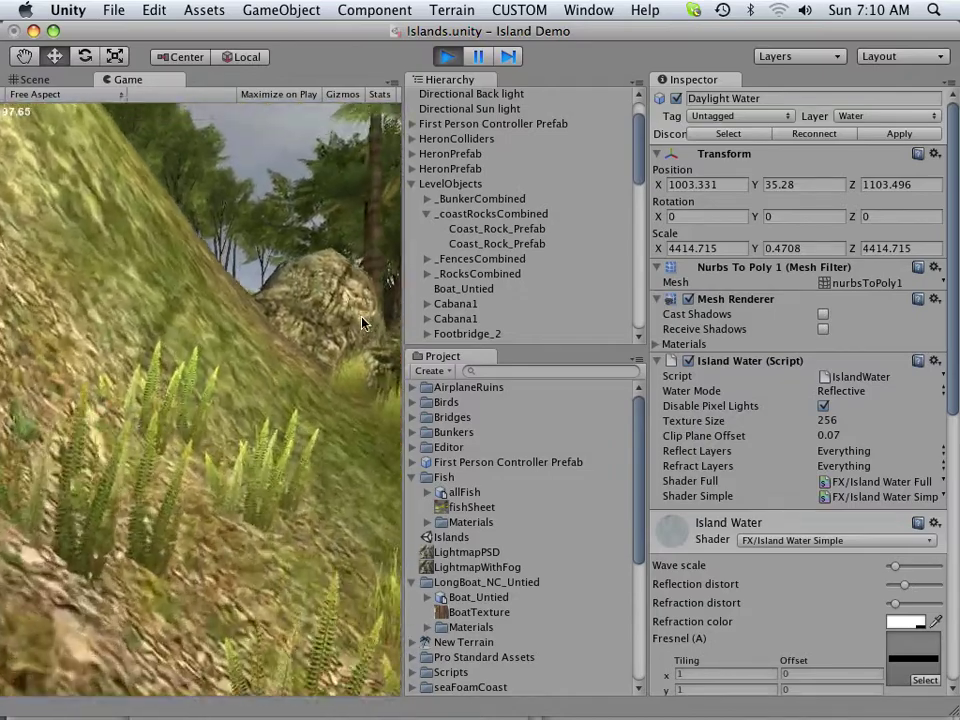
{"action": "key", "text": "w"}
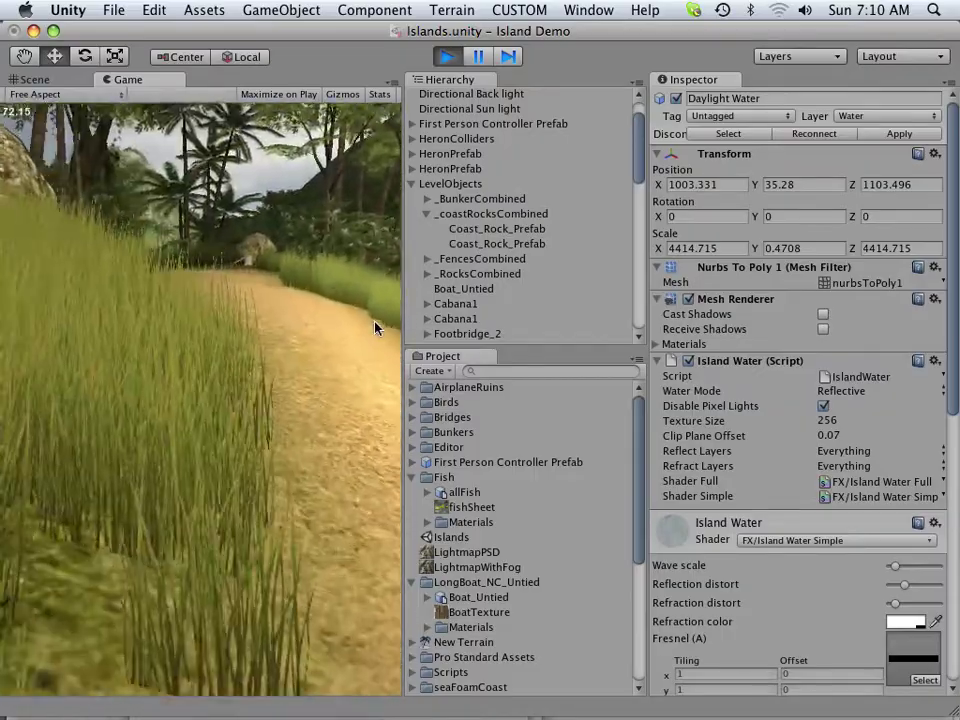
{"action": "key", "text": "w"}
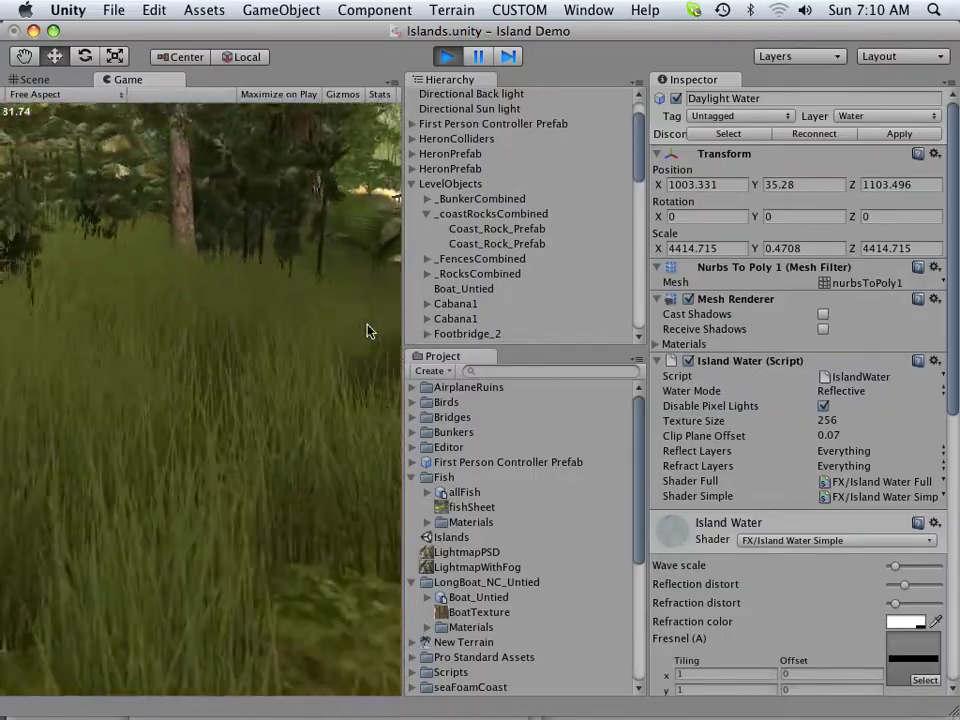
{"action": "key", "text": "w"}
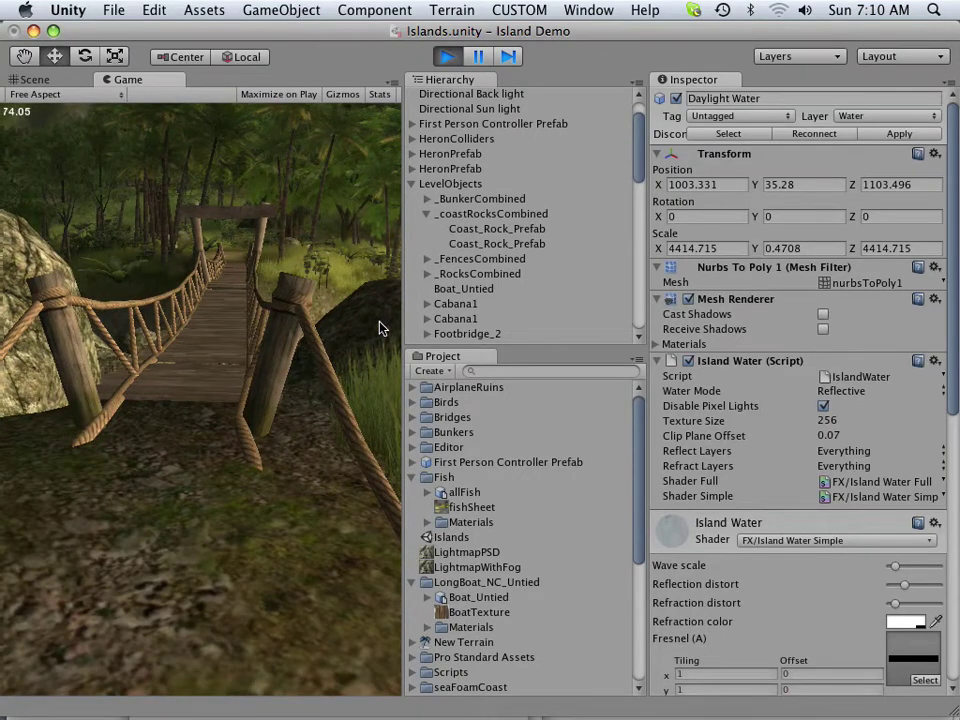
{"action": "left_click", "coordinate": [450, 57]}
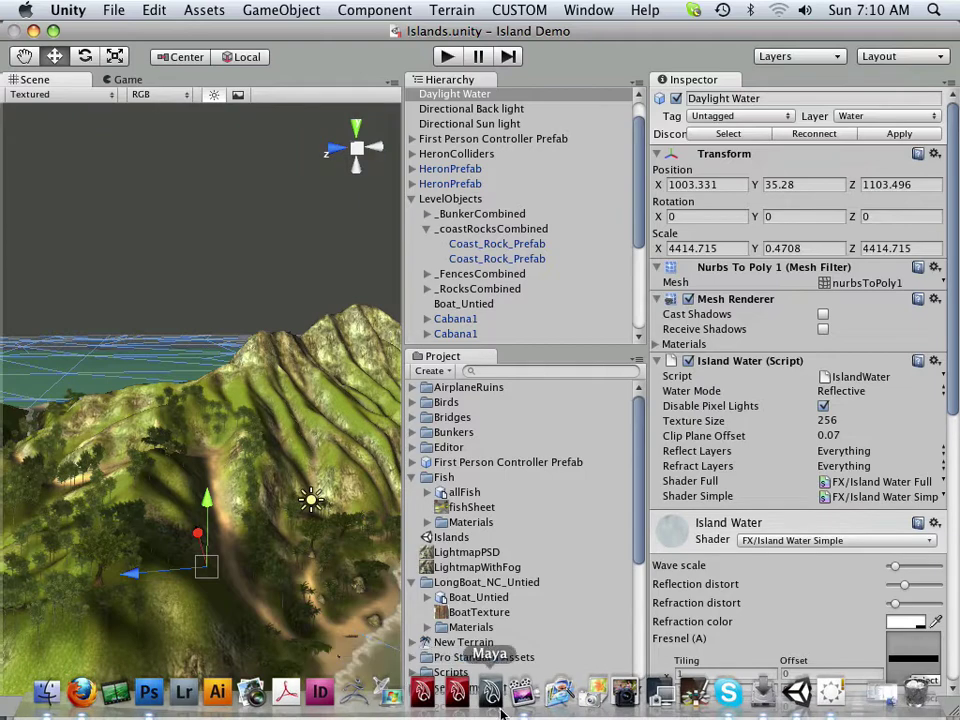
Switch to Photoshop to show the handwritten topic outline and return to the Unity editor
{"action": "mouse_move", "coordinate": [159, 717]}
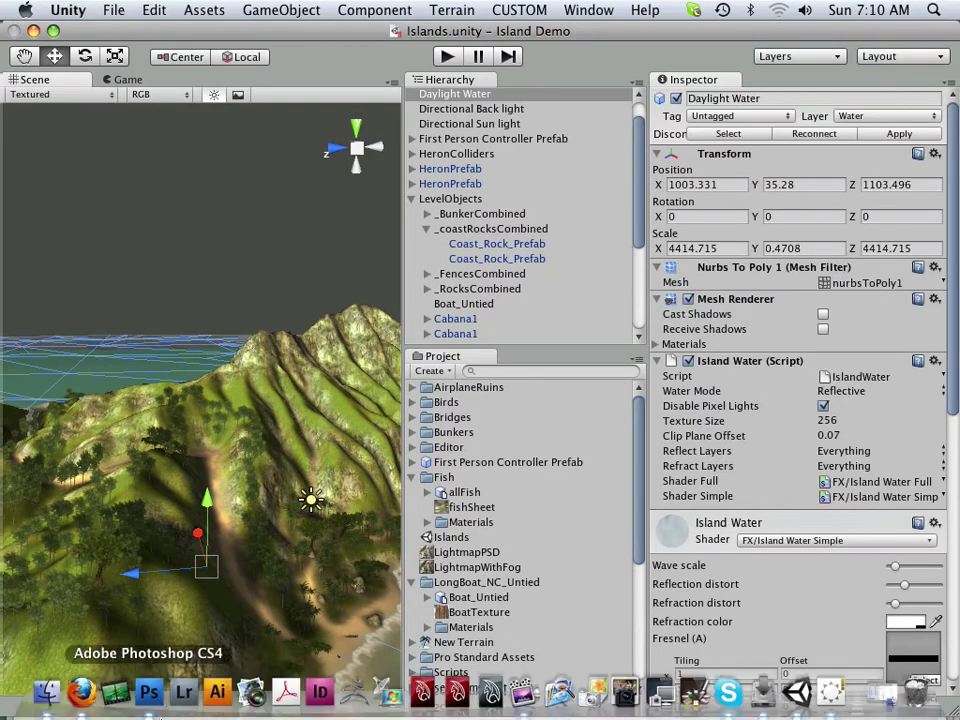
{"action": "left_click", "coordinate": [150, 693]}
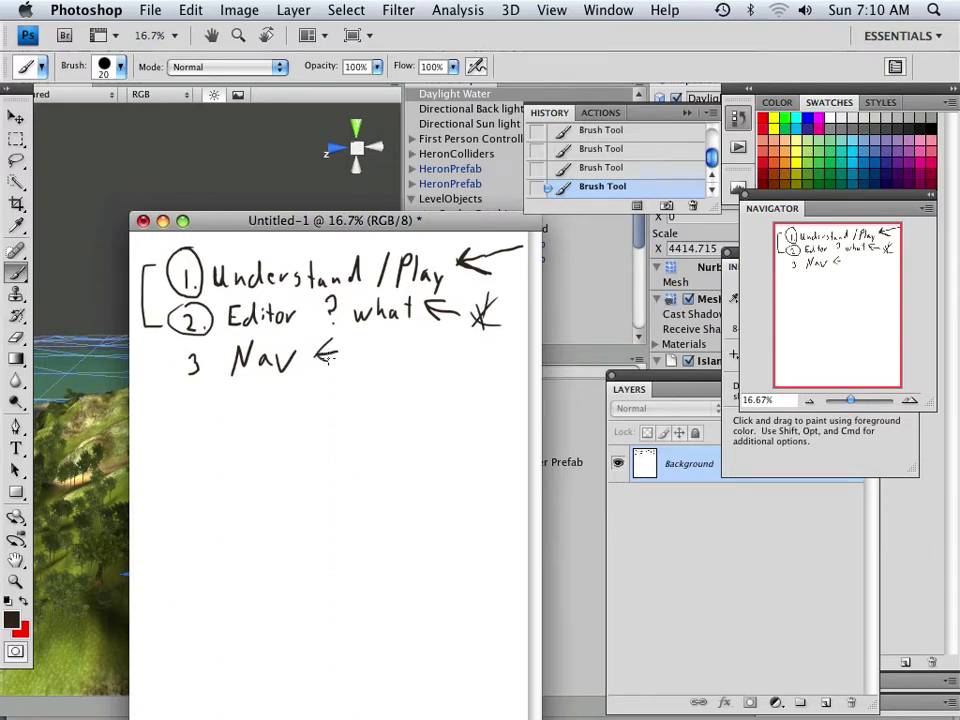
{"action": "left_click", "coordinate": [293, 101]}
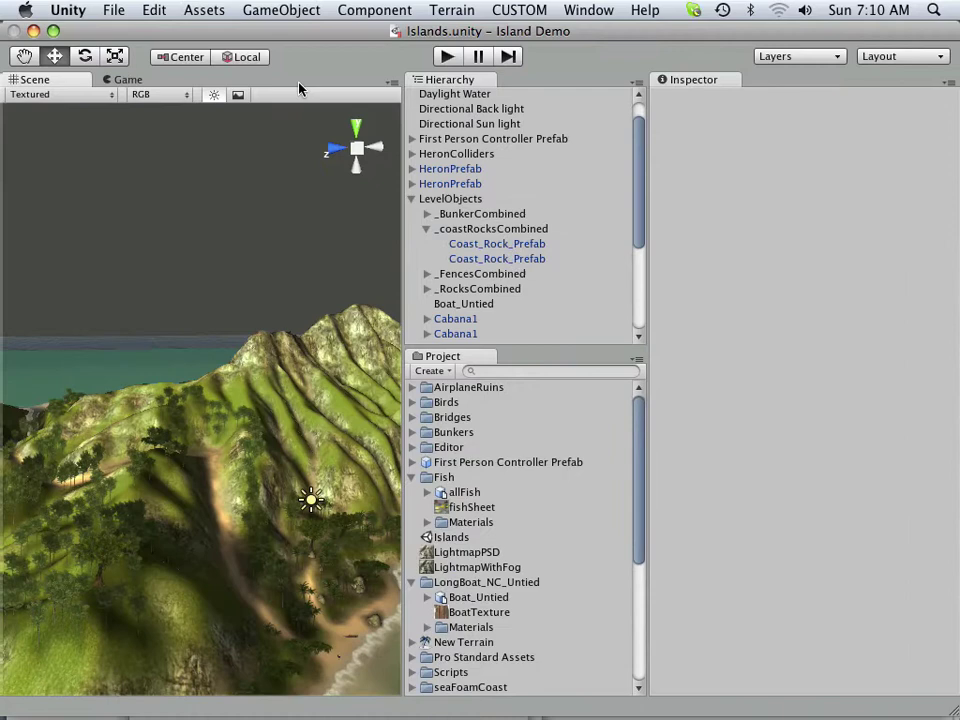
Orbit the Scene view around the island's mountains and zoom in along the inlet to examine the terrain
{"action": "scroll", "coordinate": [229, 154], "scroll_direction": "down", "scroll_amount": 3}
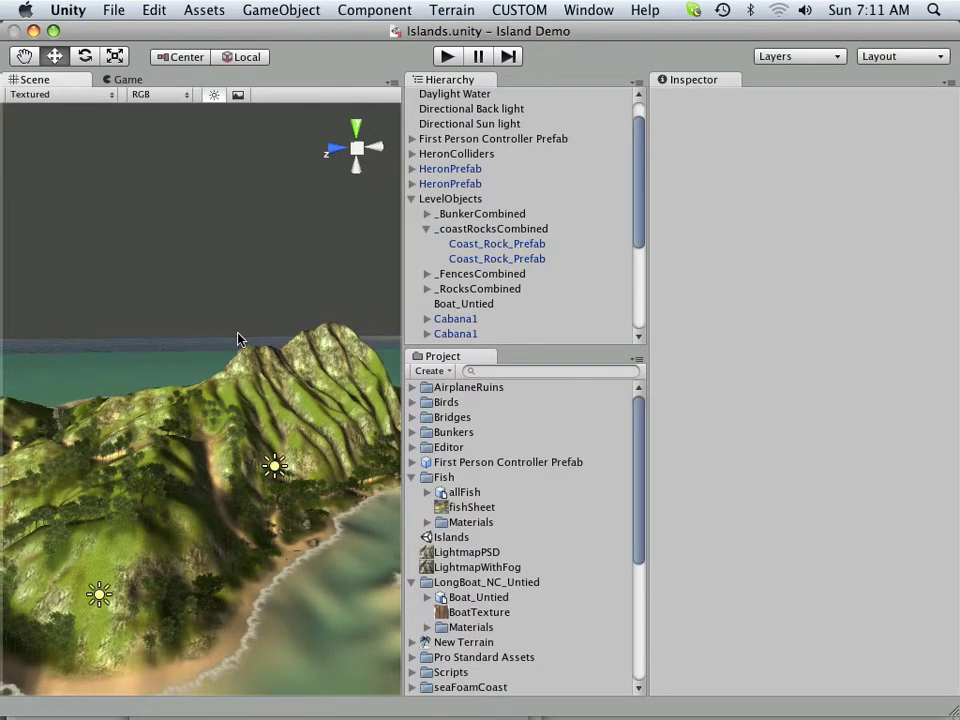
{"action": "left_click_drag", "start_coordinate": [231, 360], "coordinate": [352, 452], "text": "alt"}
{"action": "left_click_drag", "start_coordinate": [175, 446], "coordinate": [424, 466], "text": "alt"}
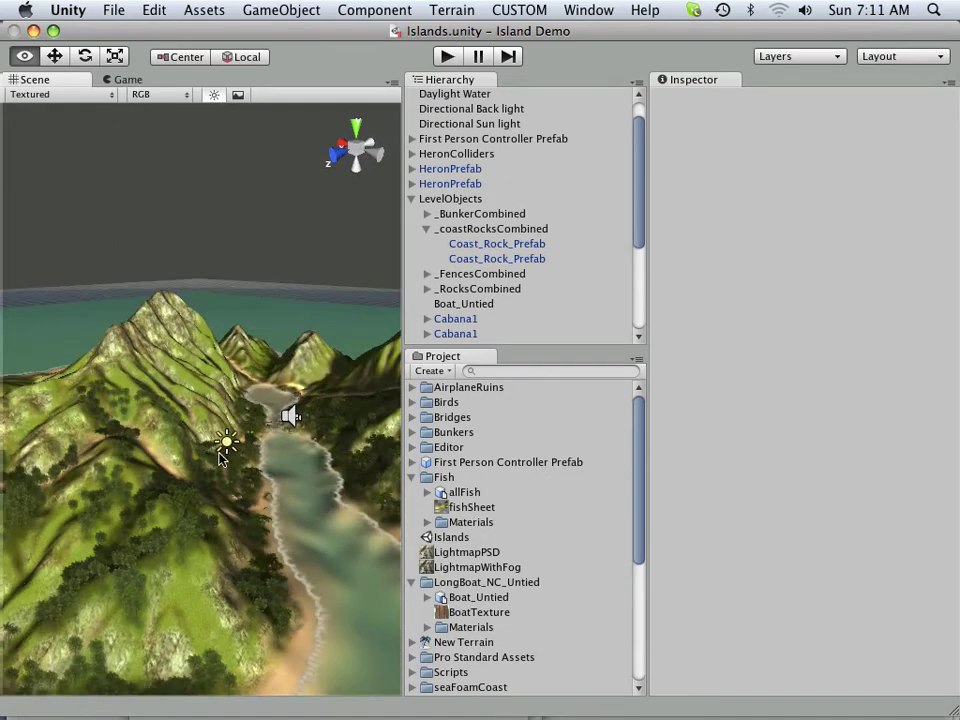
{"action": "left_click_drag", "start_coordinate": [219, 454], "coordinate": [220, 388], "text": "alt"}
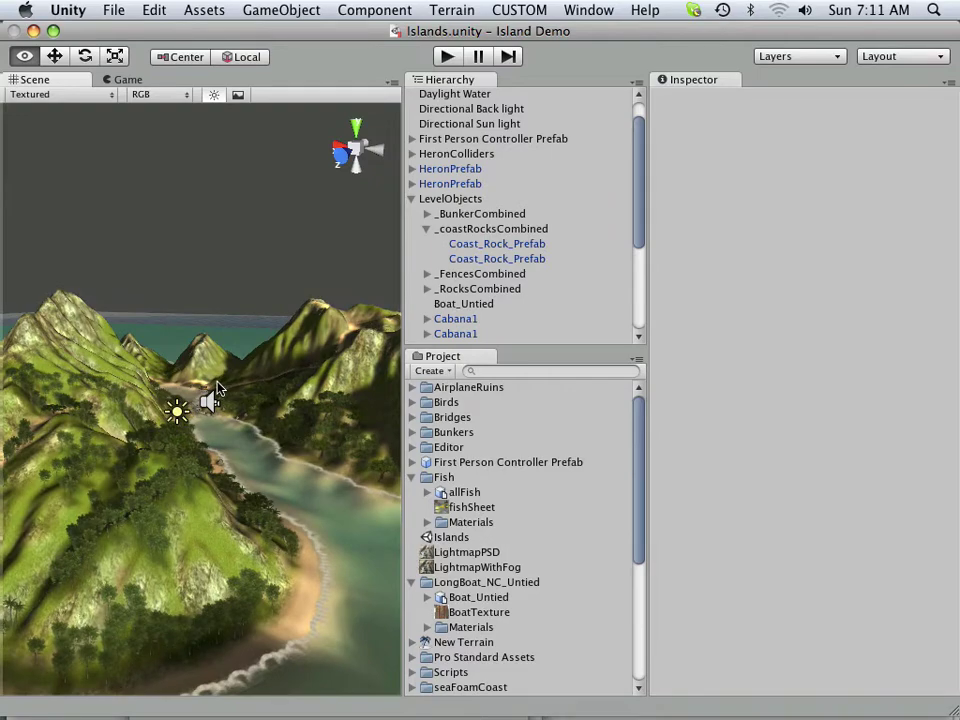
{"action": "scroll", "coordinate": [218, 390], "scroll_direction": "up", "scroll_amount": 5}
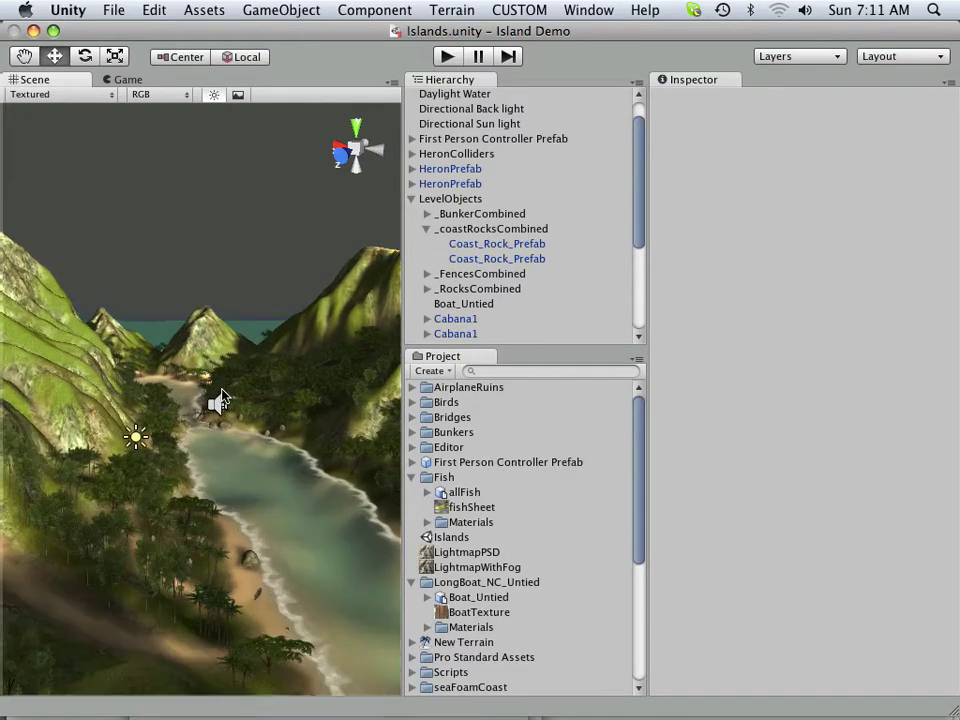
{"action": "scroll", "coordinate": [220, 397], "scroll_direction": "up", "scroll_amount": 4}
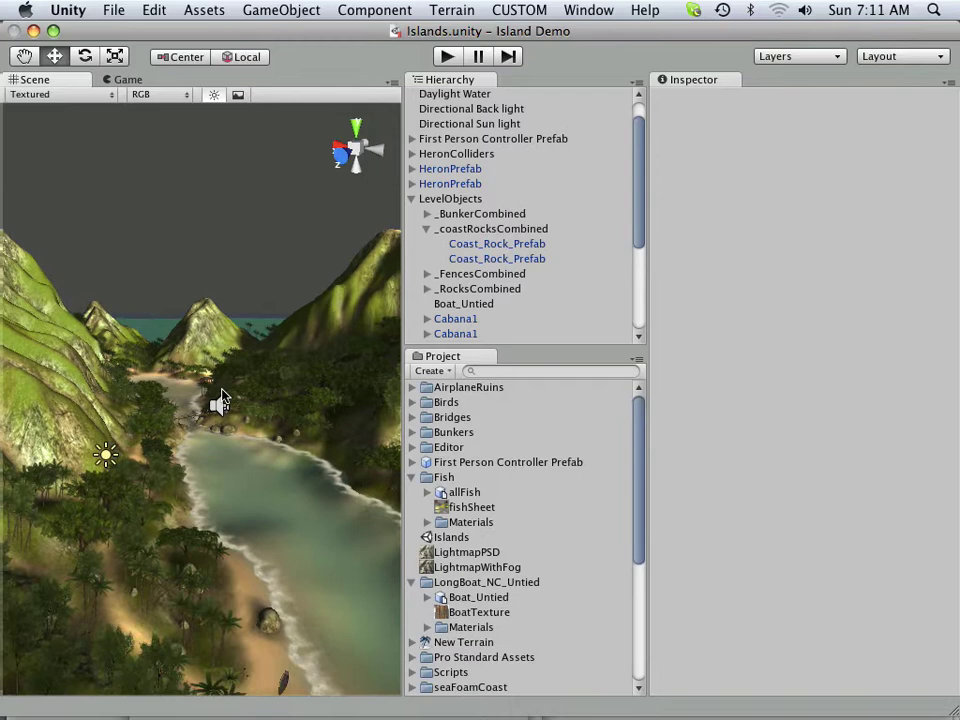
{"action": "scroll", "coordinate": [221, 391], "scroll_direction": "up", "scroll_amount": 3}
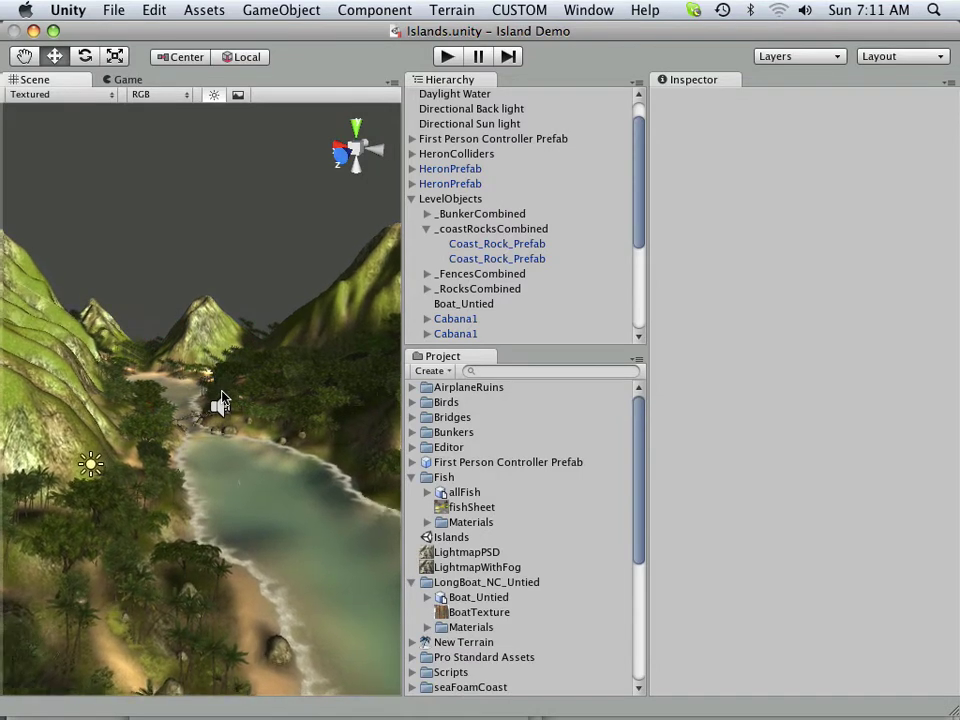
Select the Daylight Water object in the Scene view and look back over the inlet from a higher angle
{"action": "left_click", "coordinate": [221, 400]}
{"action": "left_click", "coordinate": [261, 409]}
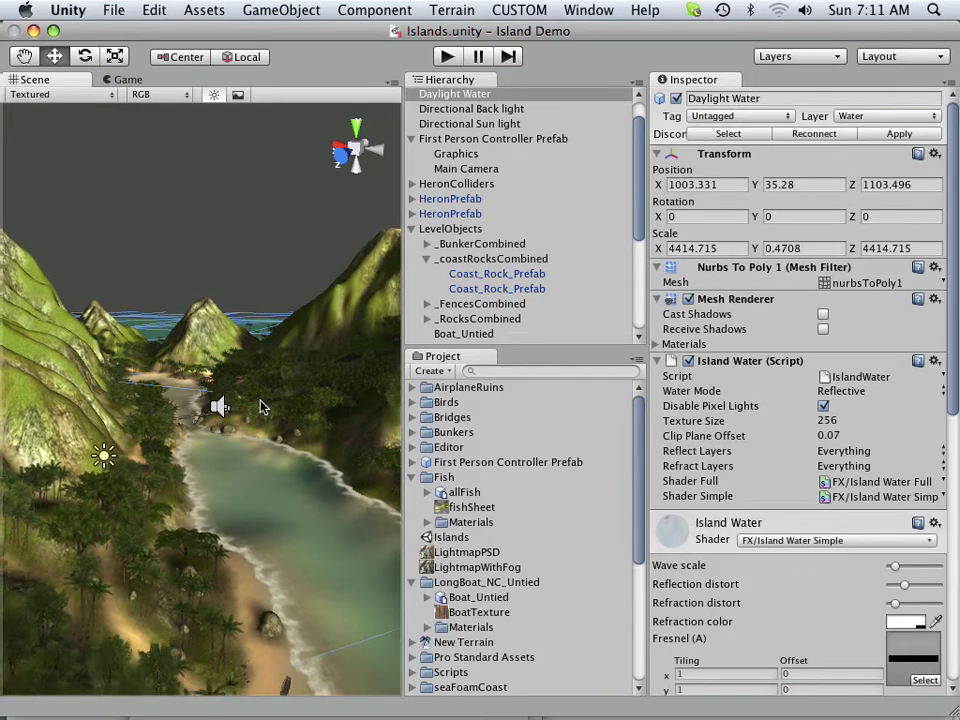
{"action": "scroll", "coordinate": [257, 404], "scroll_direction": "down", "scroll_amount": 2}
{"action": "scroll", "coordinate": [257, 404], "scroll_direction": "down", "scroll_amount": 3}
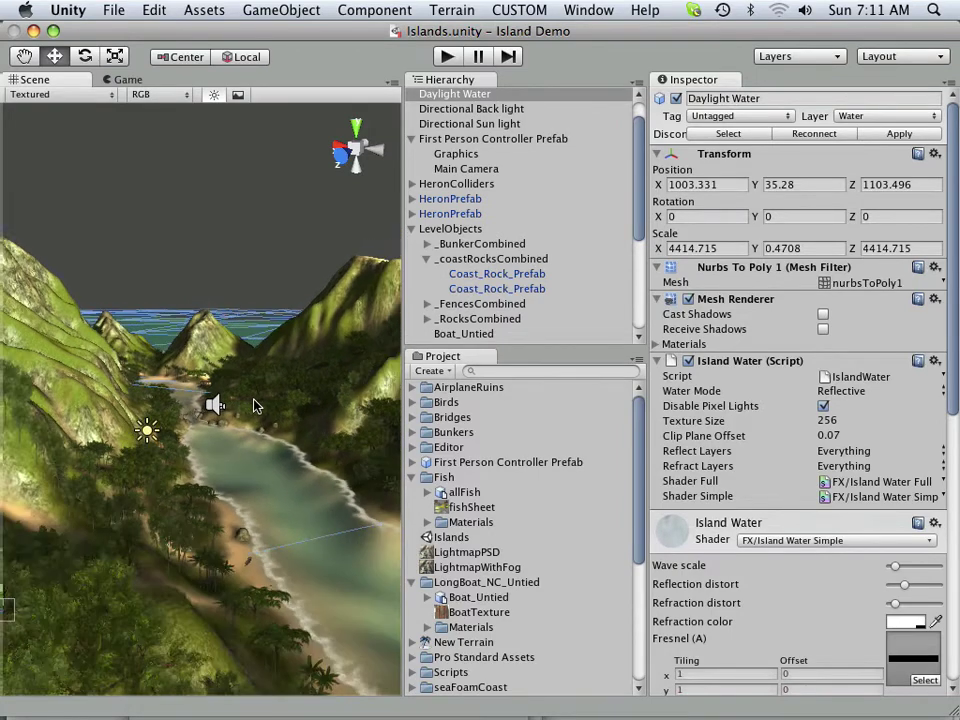
{"action": "left_click_drag", "start_coordinate": [259, 402], "coordinate": [278, 412], "text": "alt"}
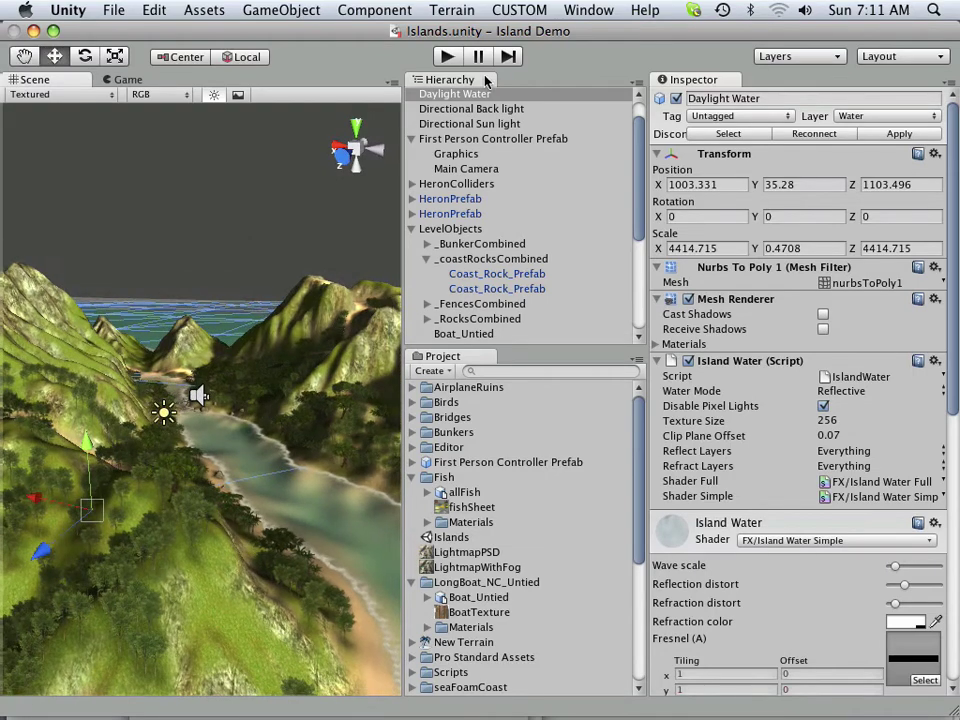
Examine the island from the bottom, front, top and back orientations and return the Scene view to perspective
{"action": "left_click", "coordinate": [341, 156]}
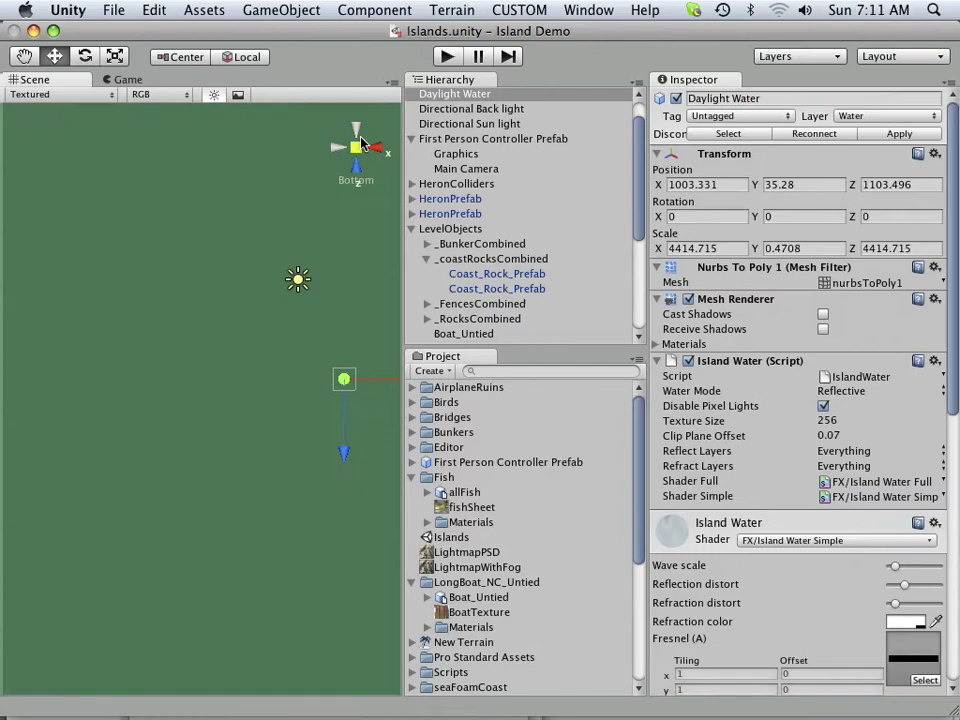
{"action": "left_click", "coordinate": [364, 146]}
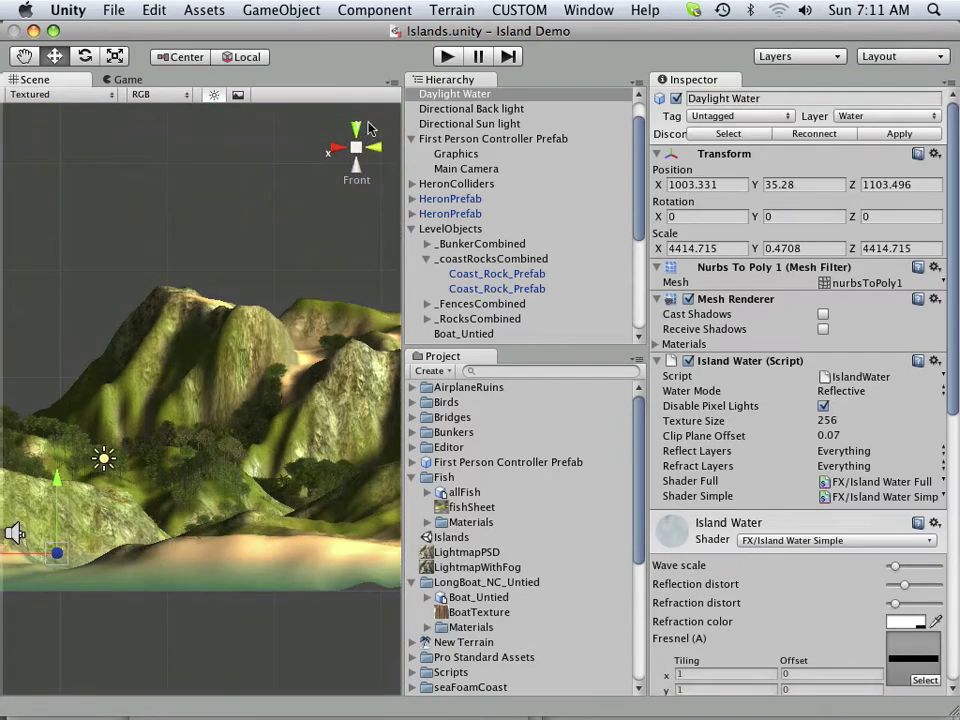
{"action": "left_click", "coordinate": [364, 146]}
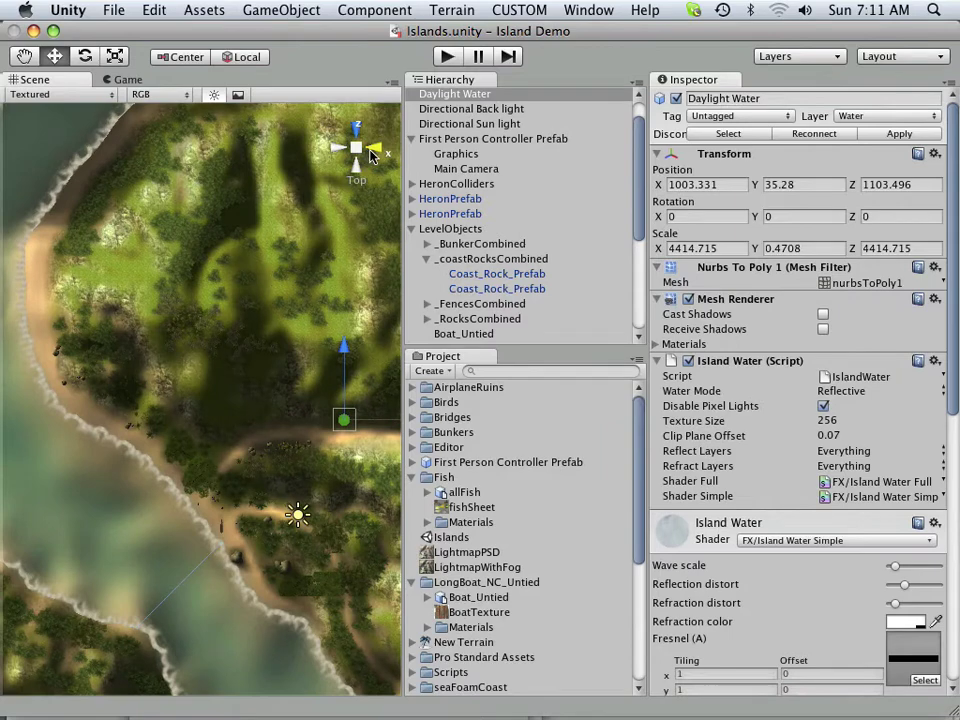
{"action": "left_click", "coordinate": [368, 152]}
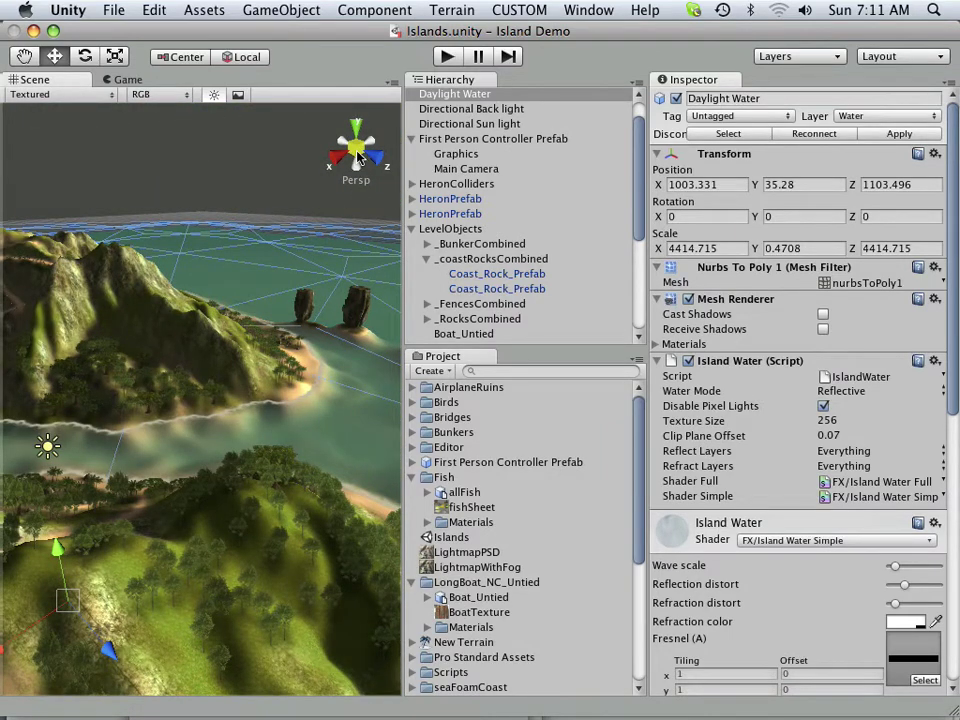
{"action": "left_click", "coordinate": [358, 155]}
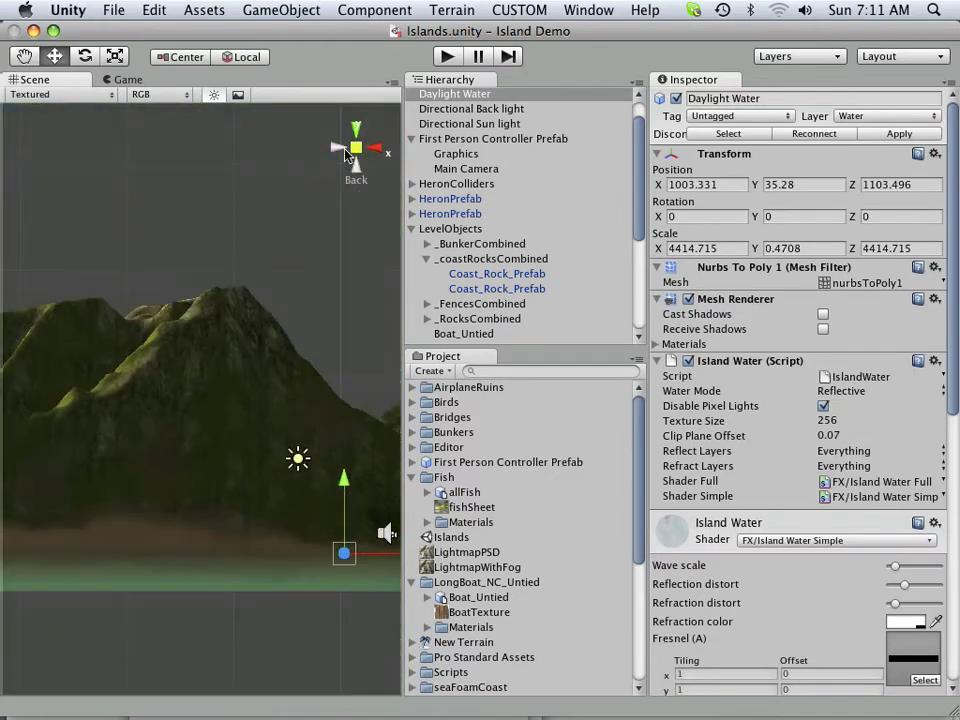
{"action": "left_click", "coordinate": [340, 149]}
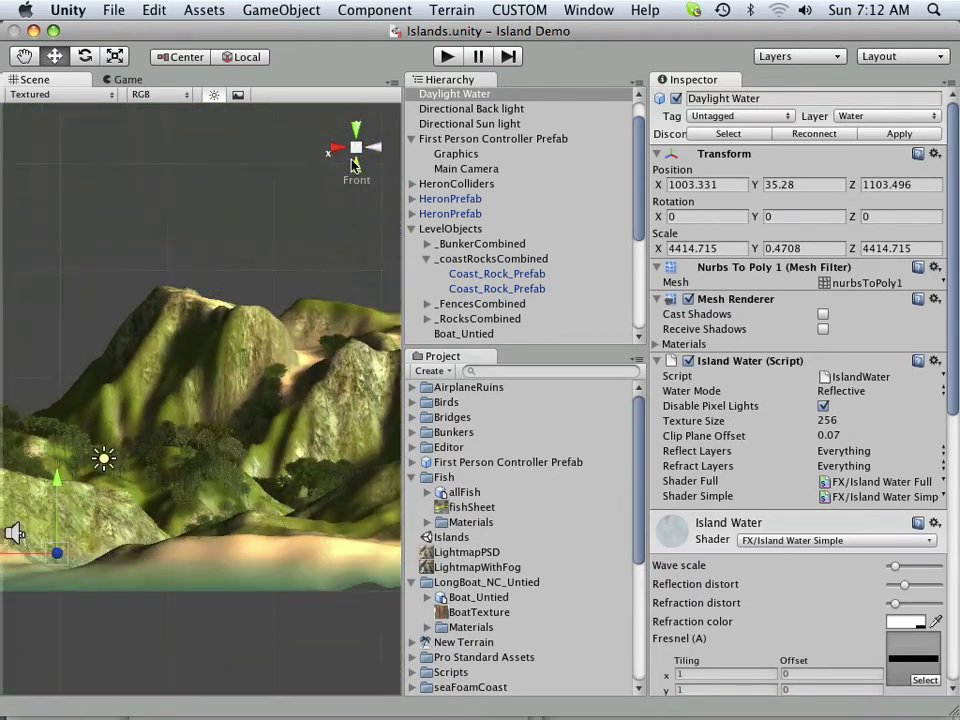
{"action": "left_click", "coordinate": [355, 150]}
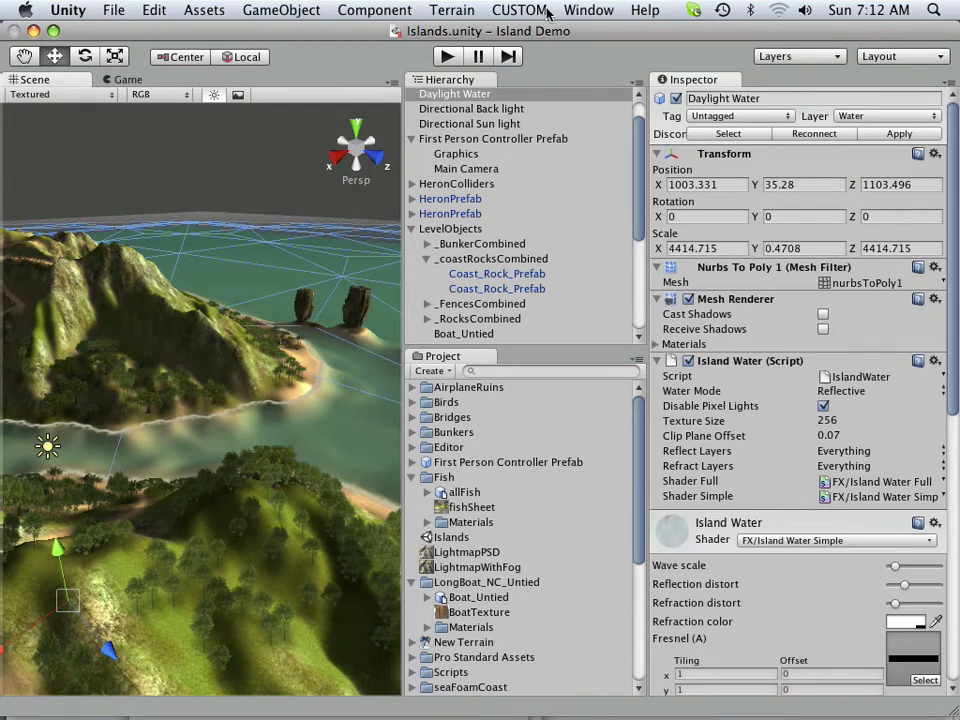
Change the editor layout to 4 Split
{"action": "left_click", "coordinate": [581, 10]}
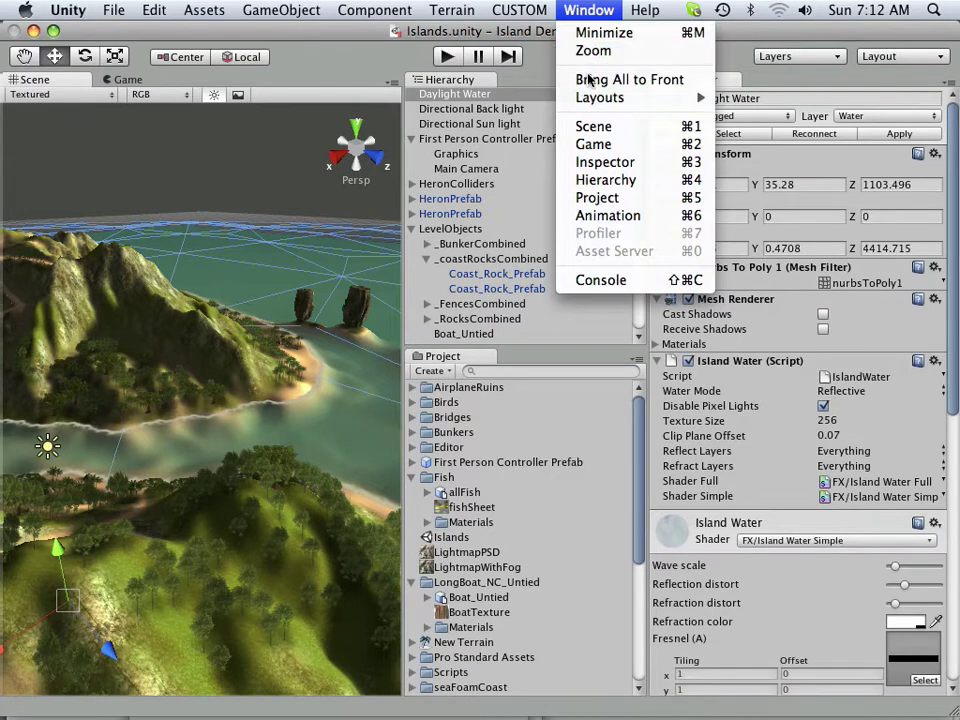
{"action": "mouse_move", "coordinate": [590, 98]}
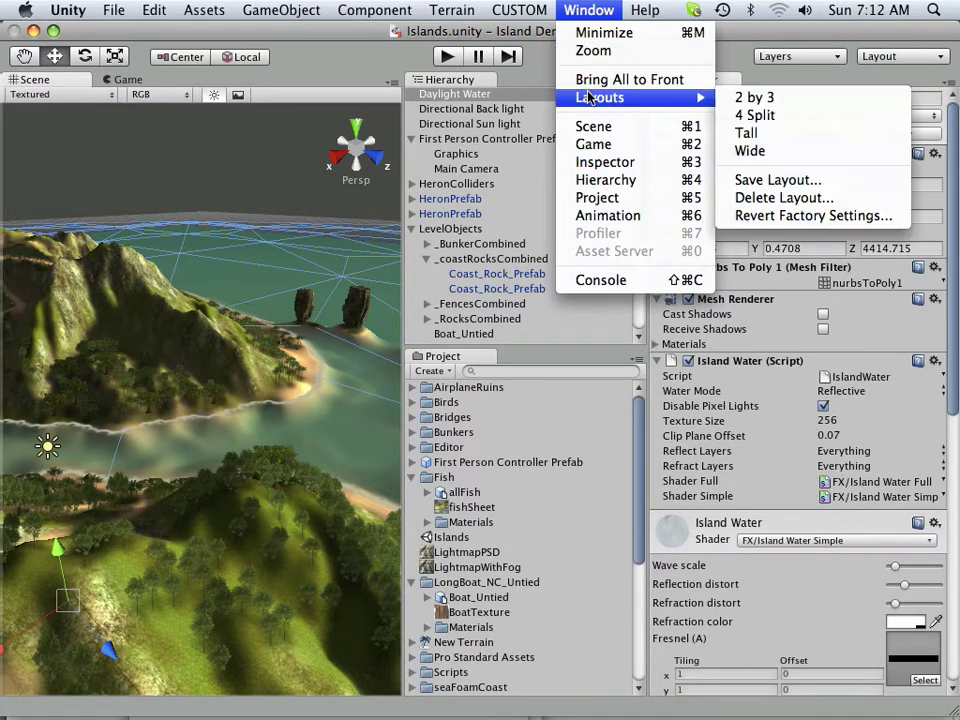
{"action": "left_click", "coordinate": [757, 115]}
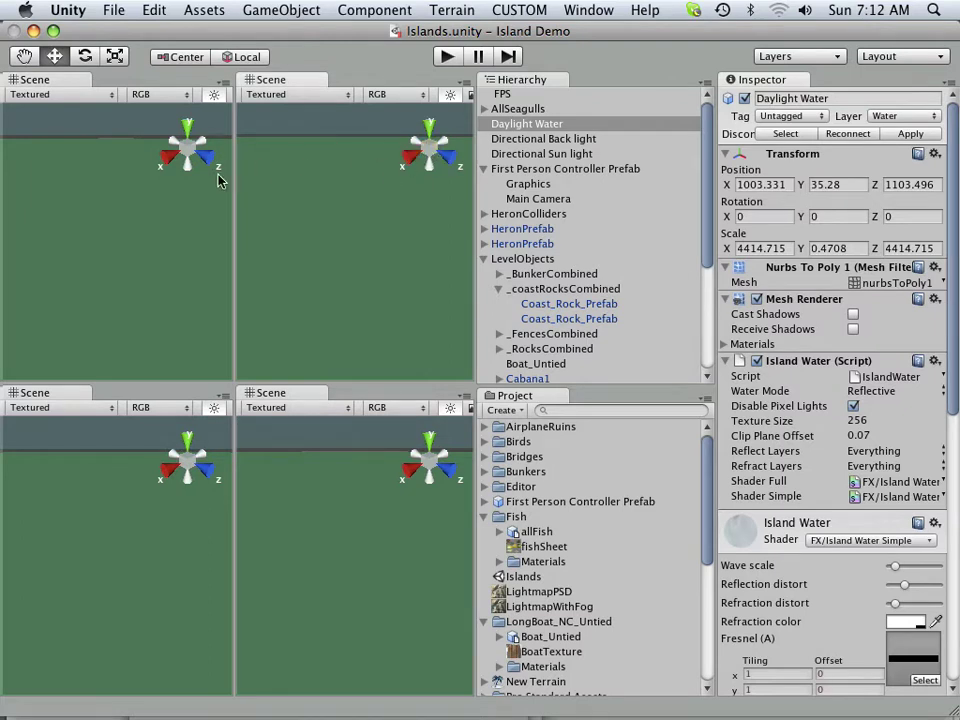
Set the upper-left Scene view to Top, the lower-left to Right and the lower-right to Front, and clear the object selection
{"action": "left_click", "coordinate": [188, 128]}
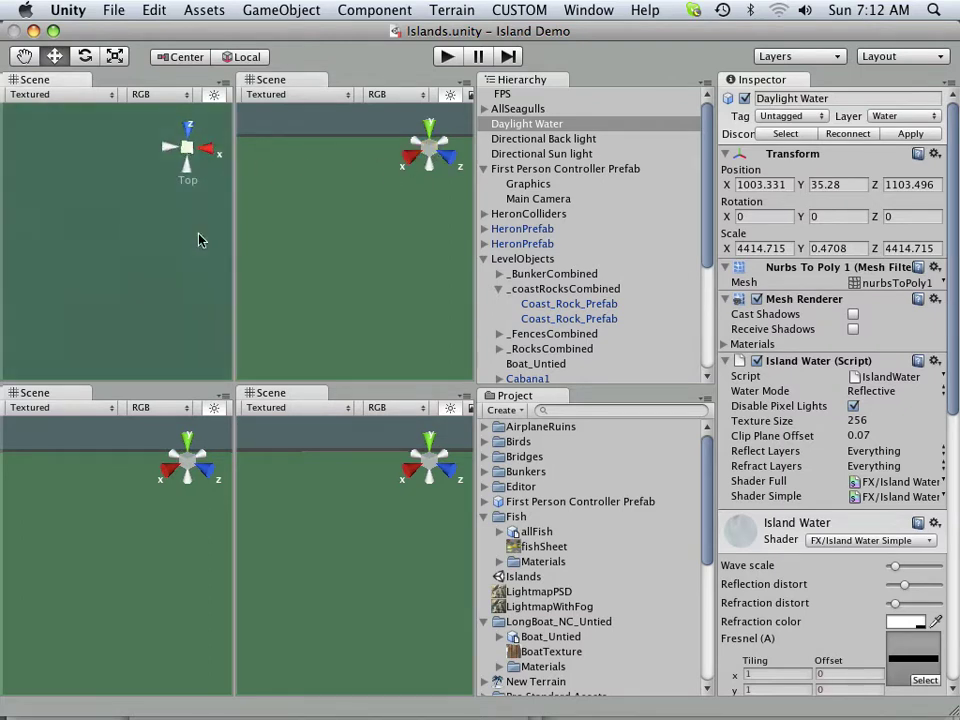
{"action": "left_click", "coordinate": [169, 478]}
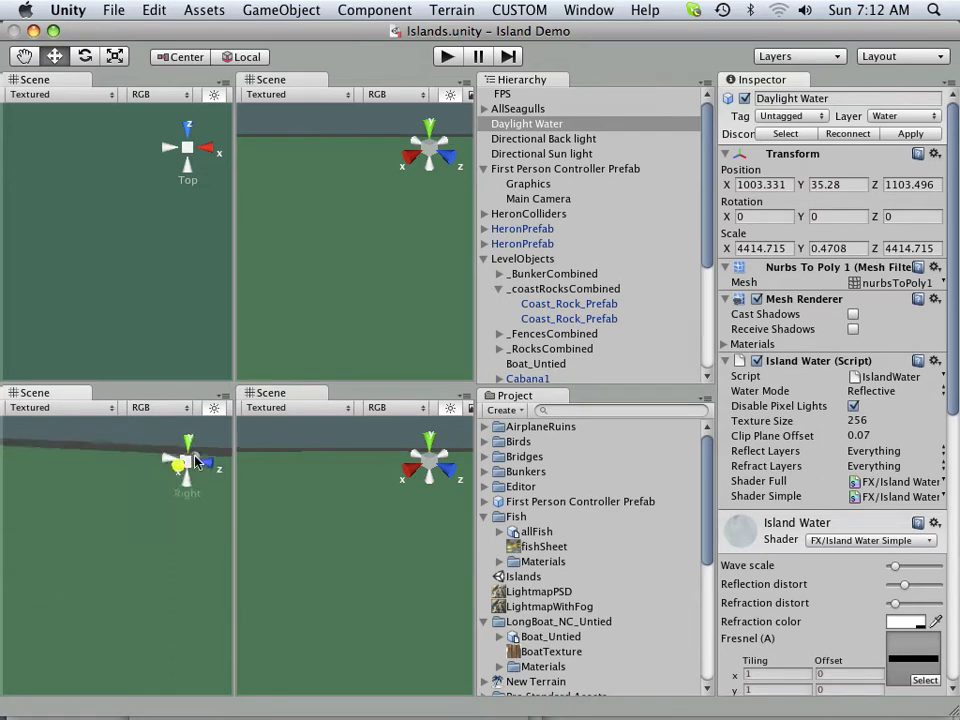
{"action": "left_click", "coordinate": [422, 460]}
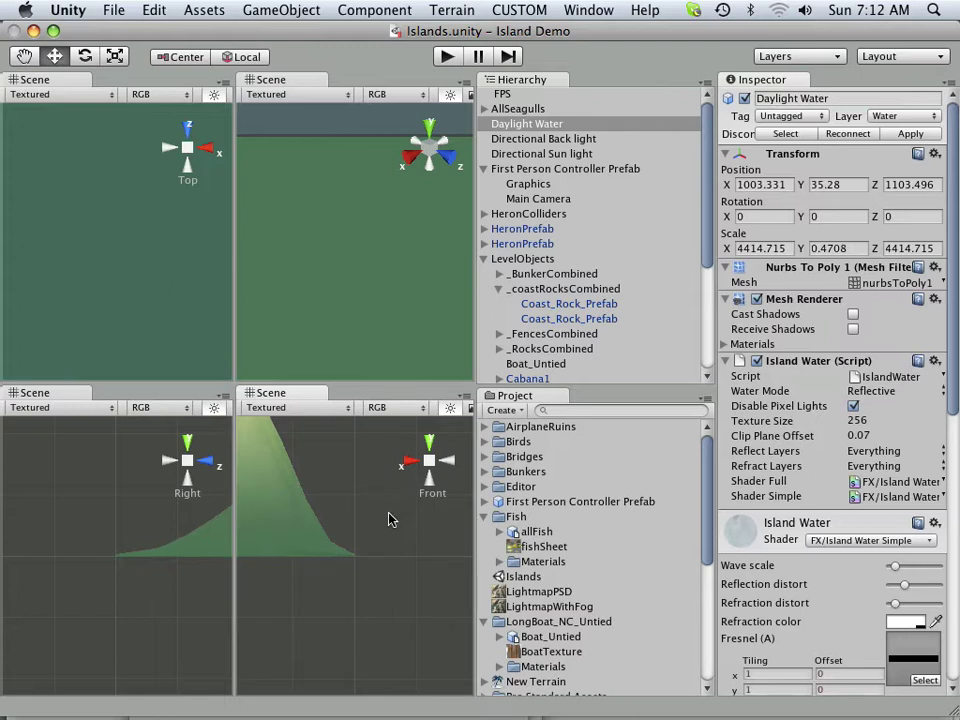
{"action": "left_click", "coordinate": [285, 508]}
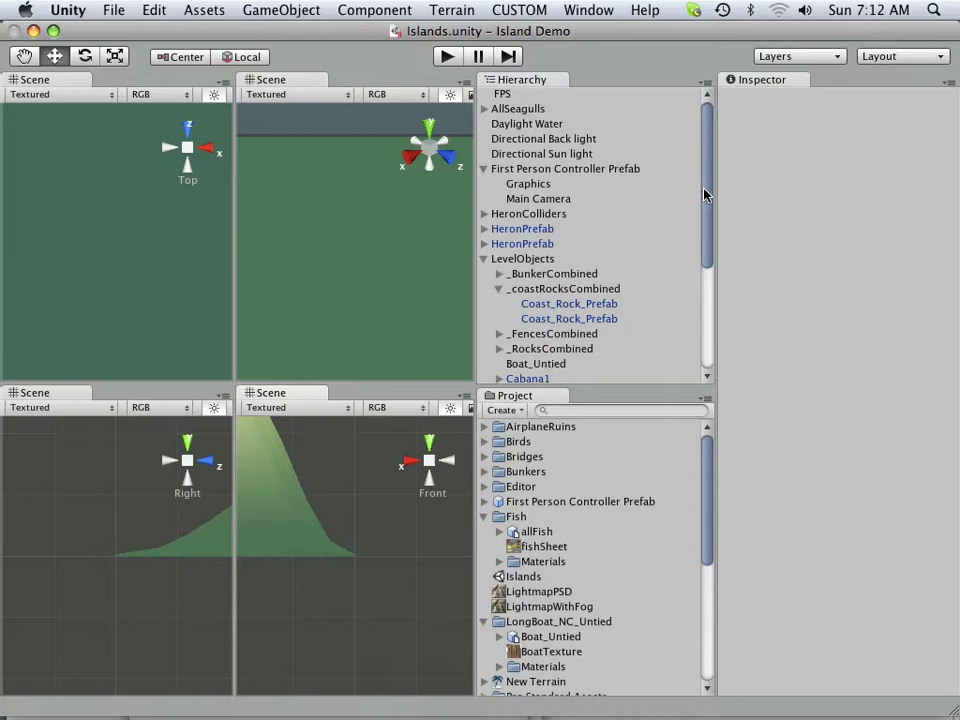
Select the first HeronPrefab in the scene hierarchy and frame it in all four Scene views
{"action": "left_click", "coordinate": [512, 229]}
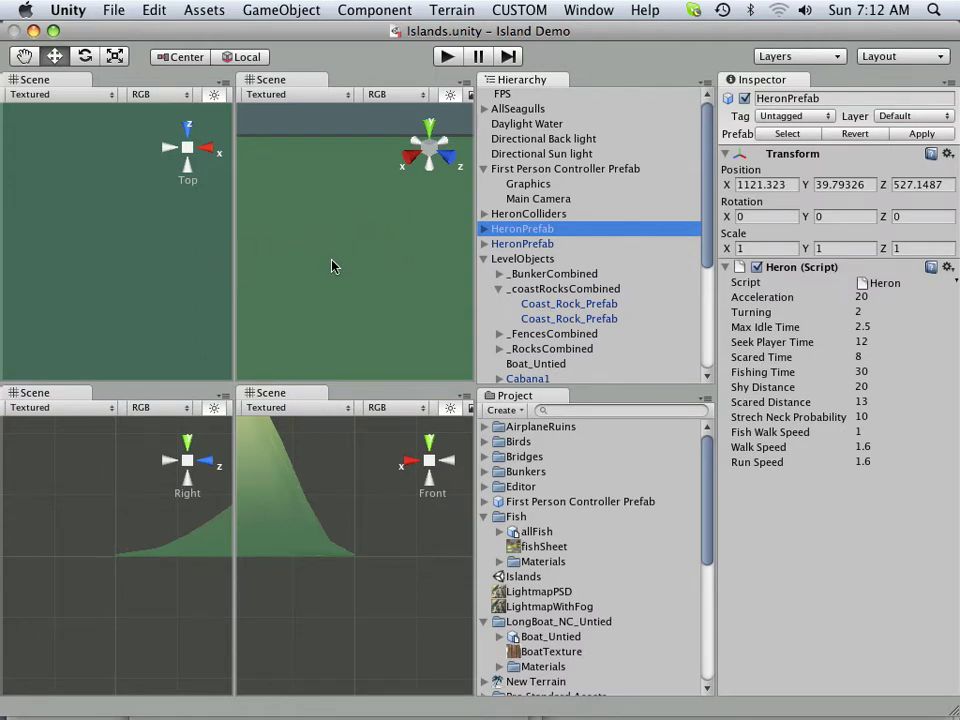
{"action": "key", "text": "f"}
{"action": "key", "text": "f"}
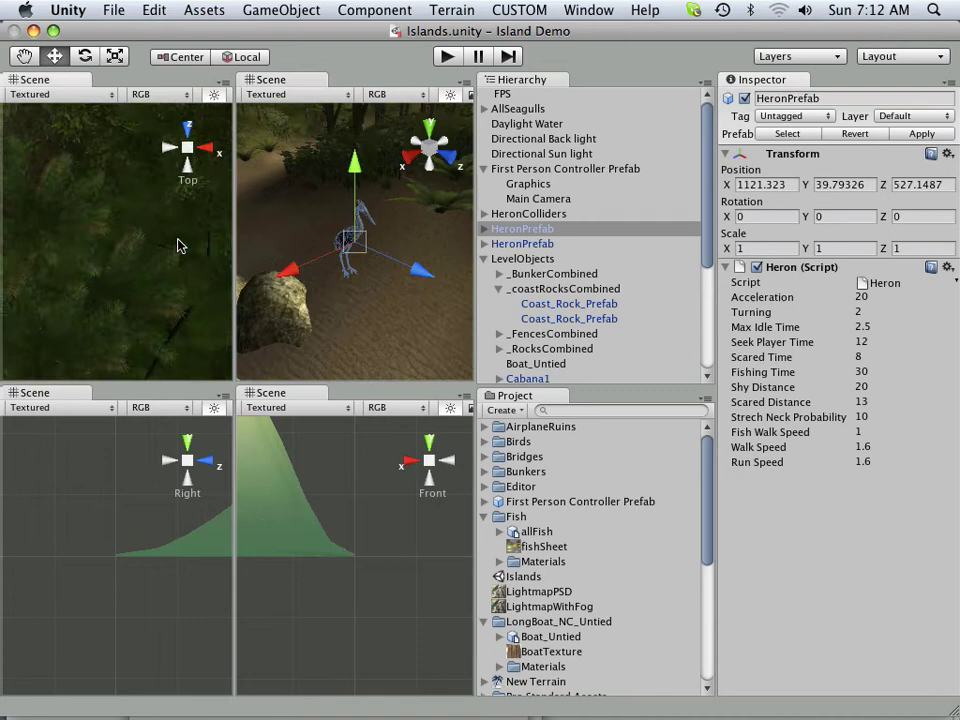
{"action": "key", "text": "f"}
{"action": "key", "text": "f"}
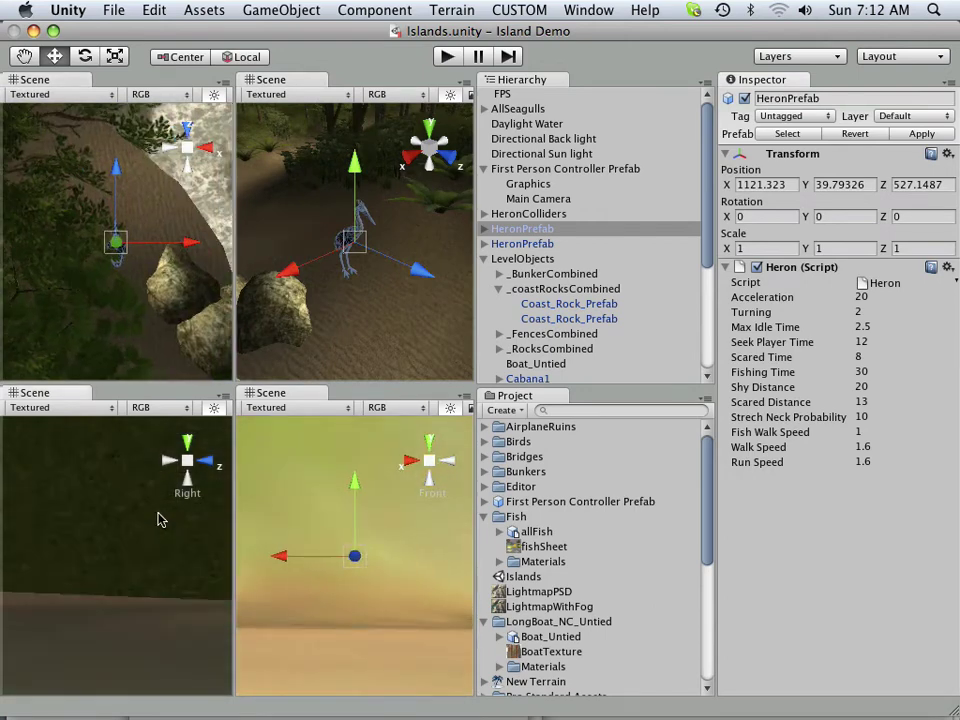